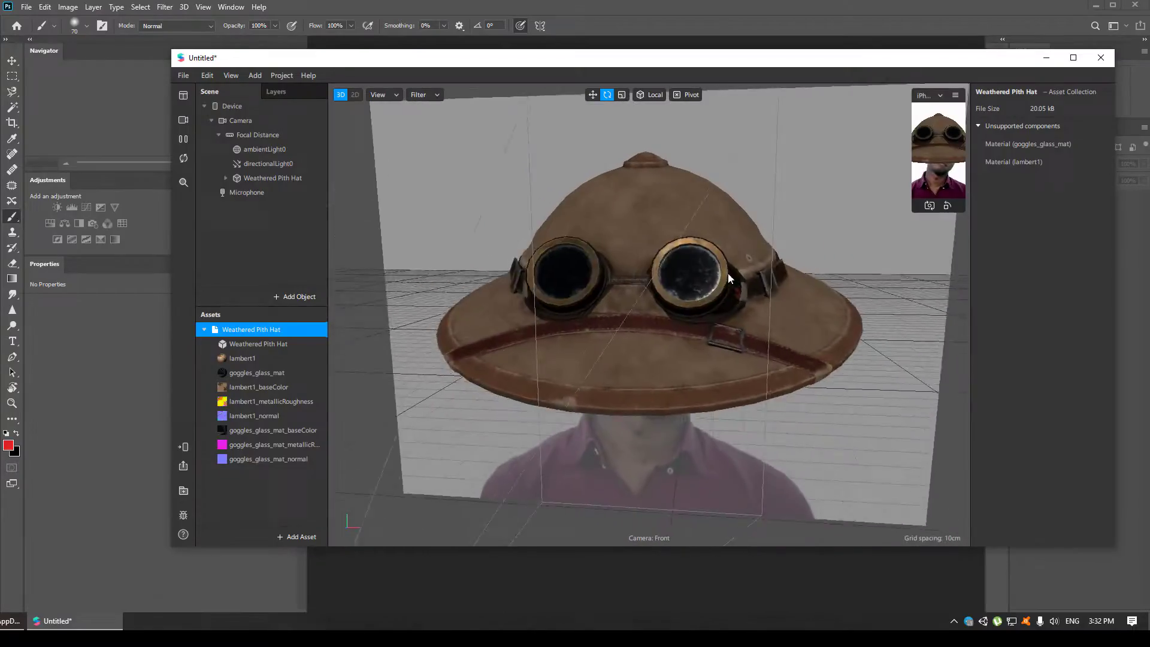
drag(814, 310, 301, 226)
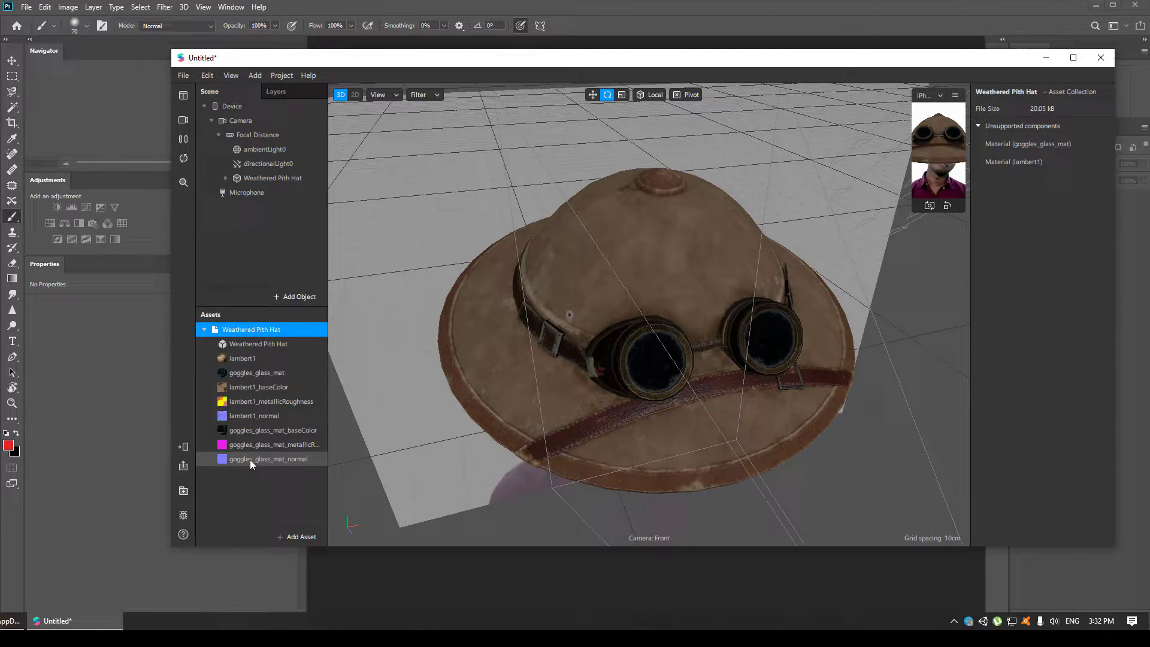
click(254, 346)
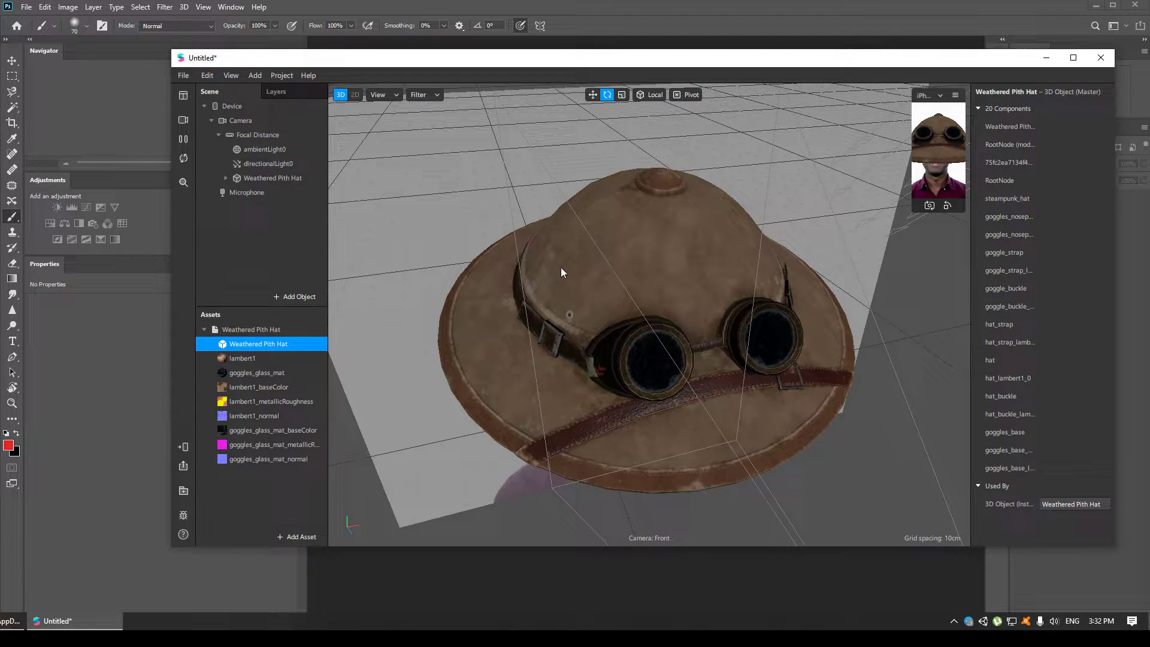
click(245, 374)
click(253, 387)
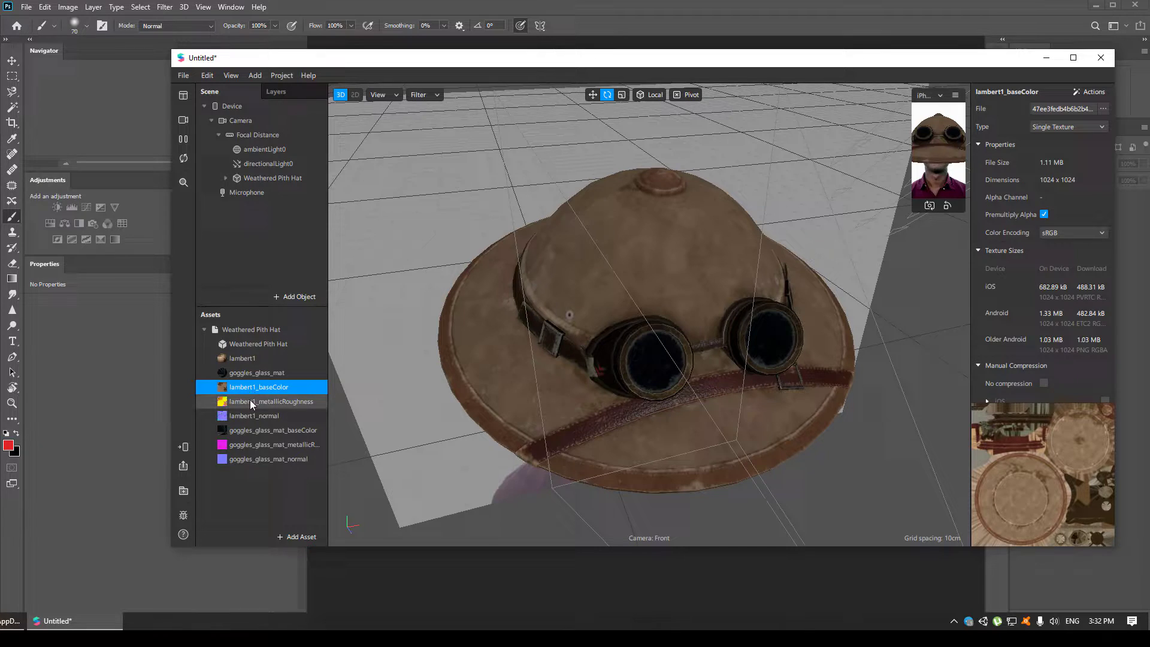
click(249, 401)
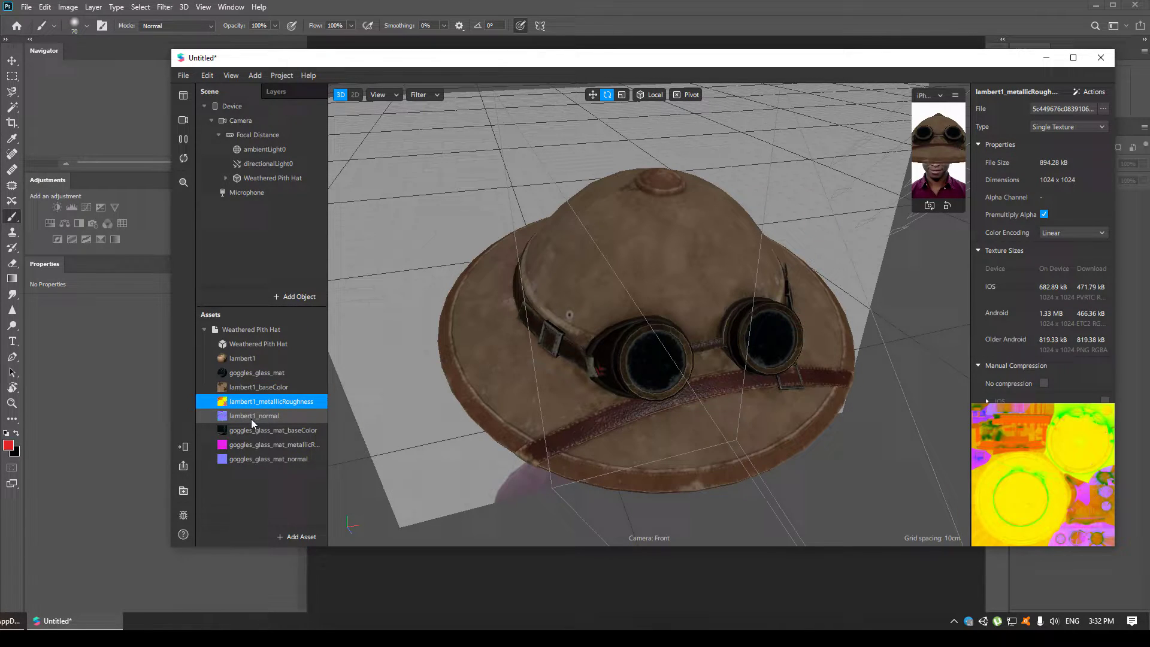
click(250, 418)
click(251, 432)
click(254, 444)
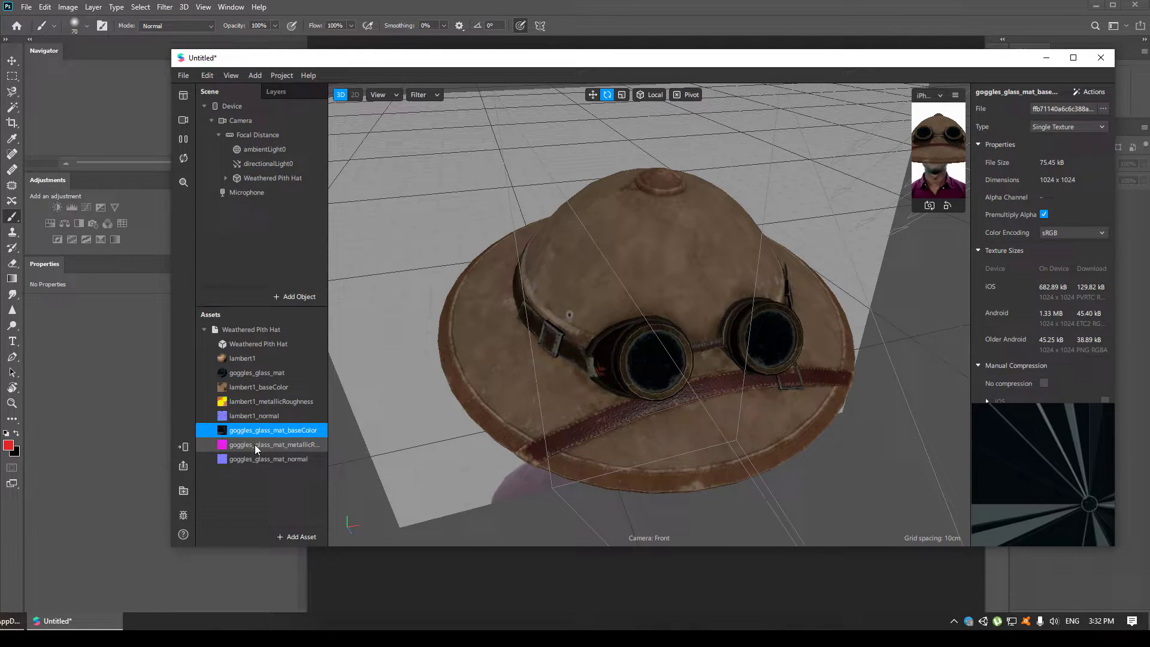
click(268, 458)
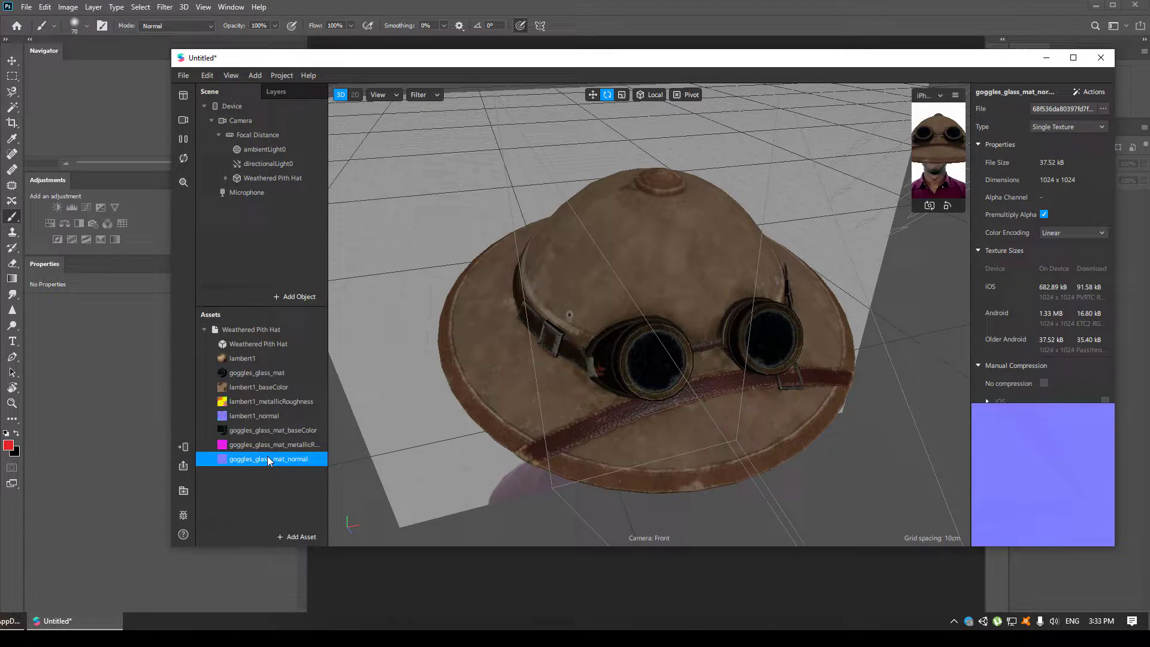
click(266, 386)
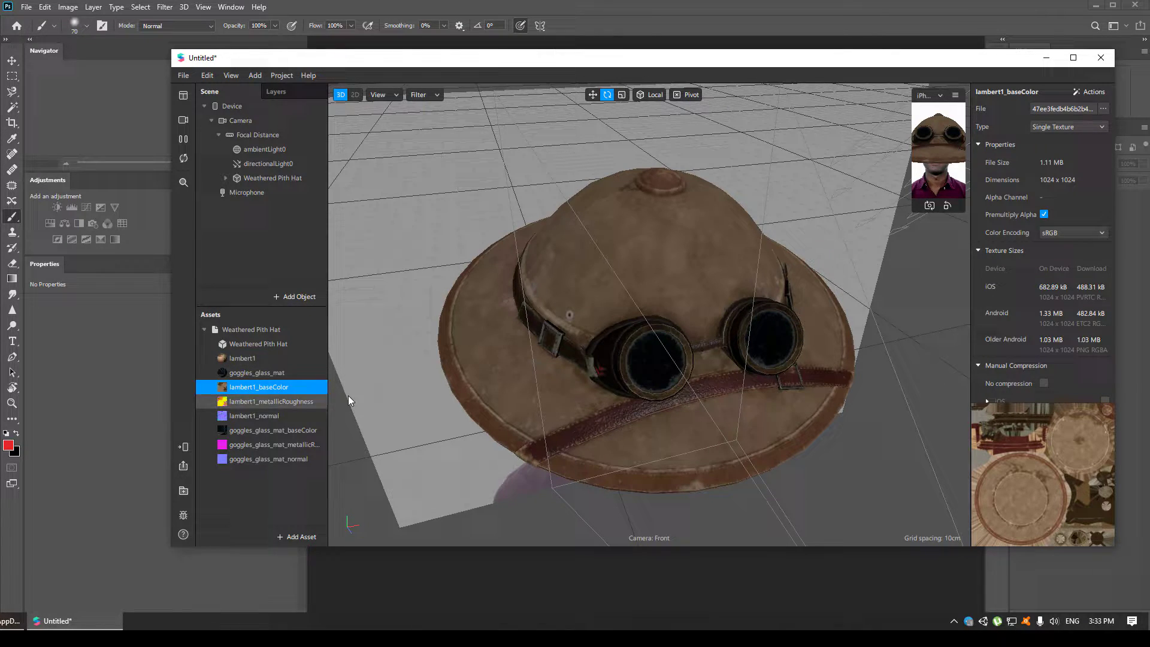
click(218, 358)
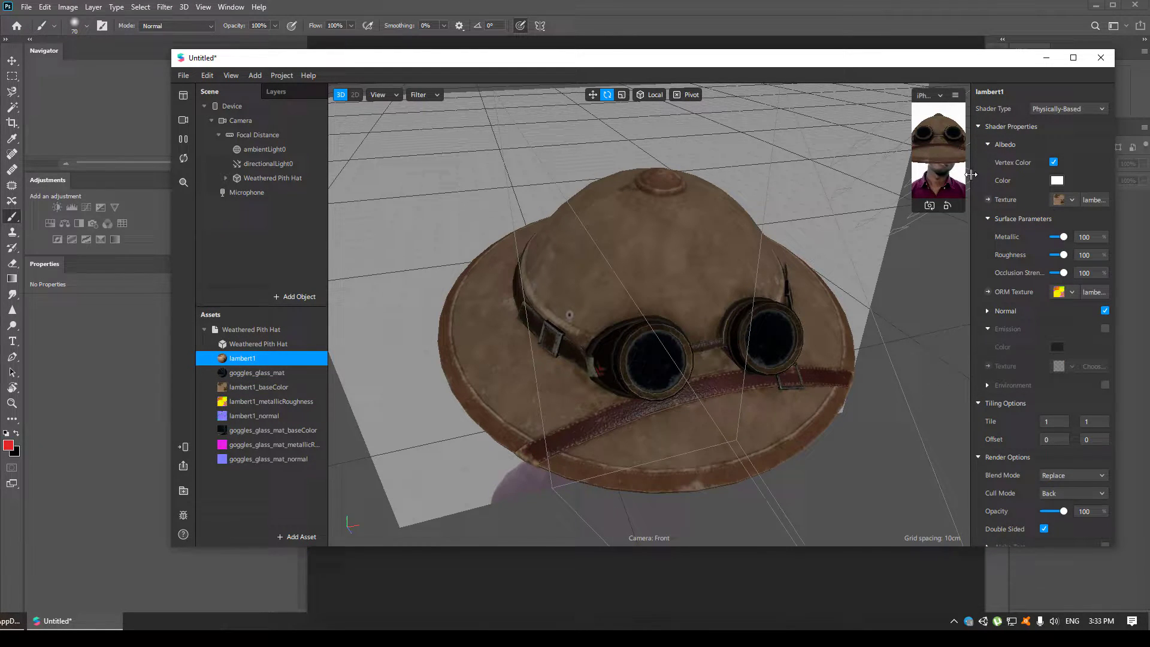
drag(970, 180, 908, 188)
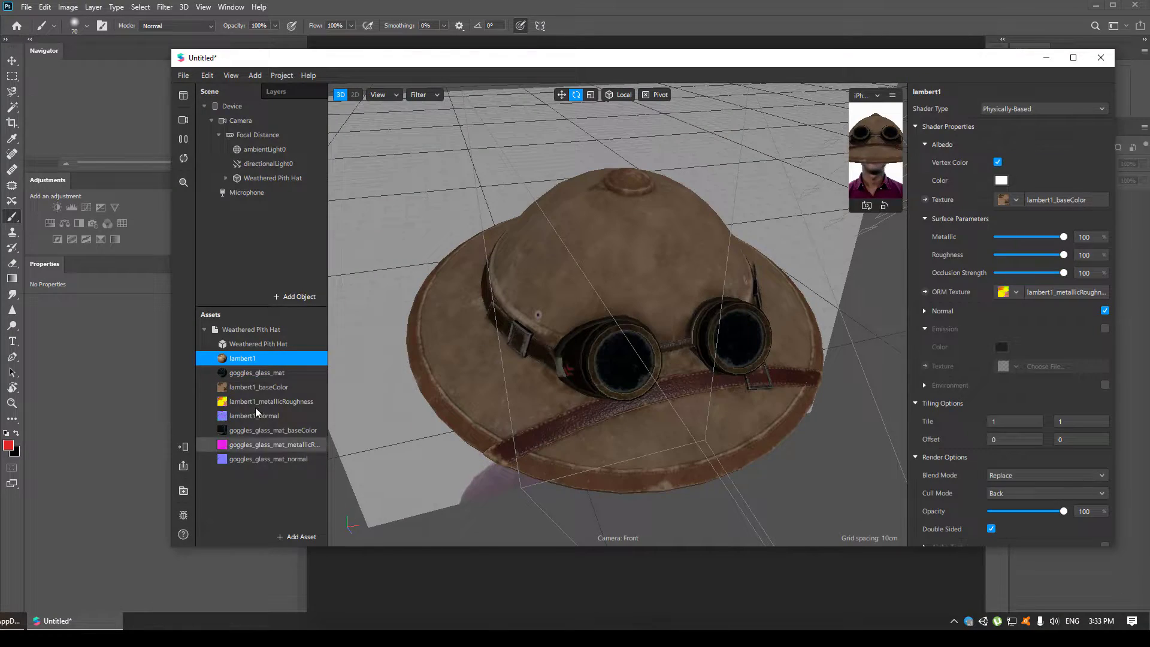
Step: Reveal the Weathered Pith Hat files in Explorer and drag lambert1_baseColor.png from textures into Photoshop
click(257, 329)
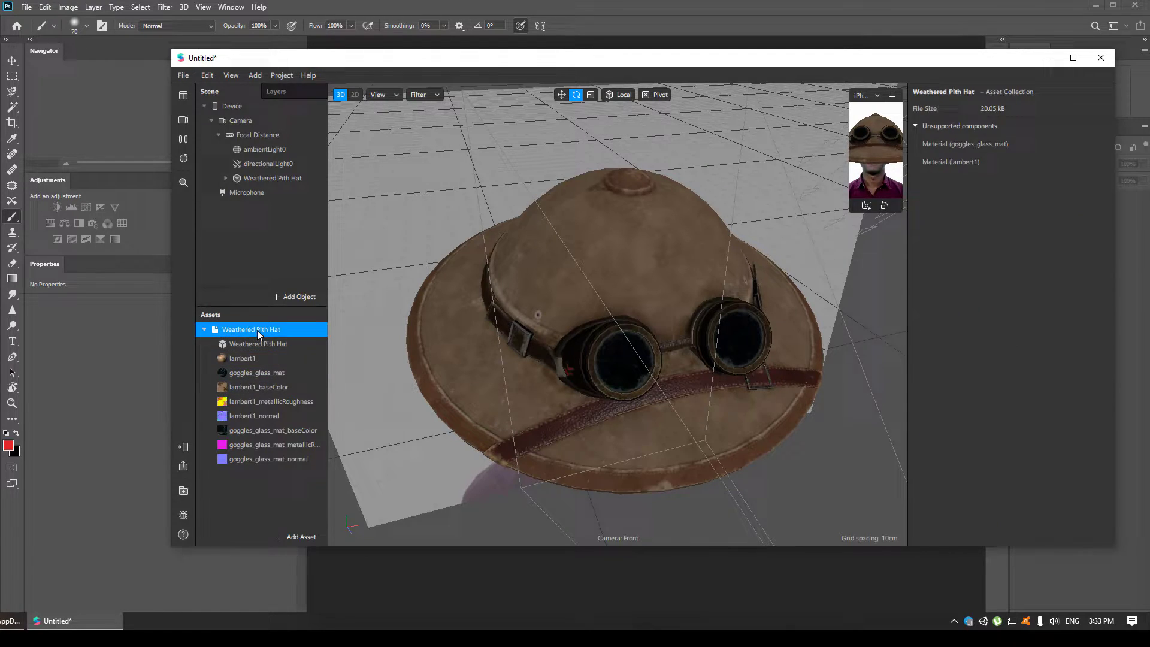
right_click(278, 329)
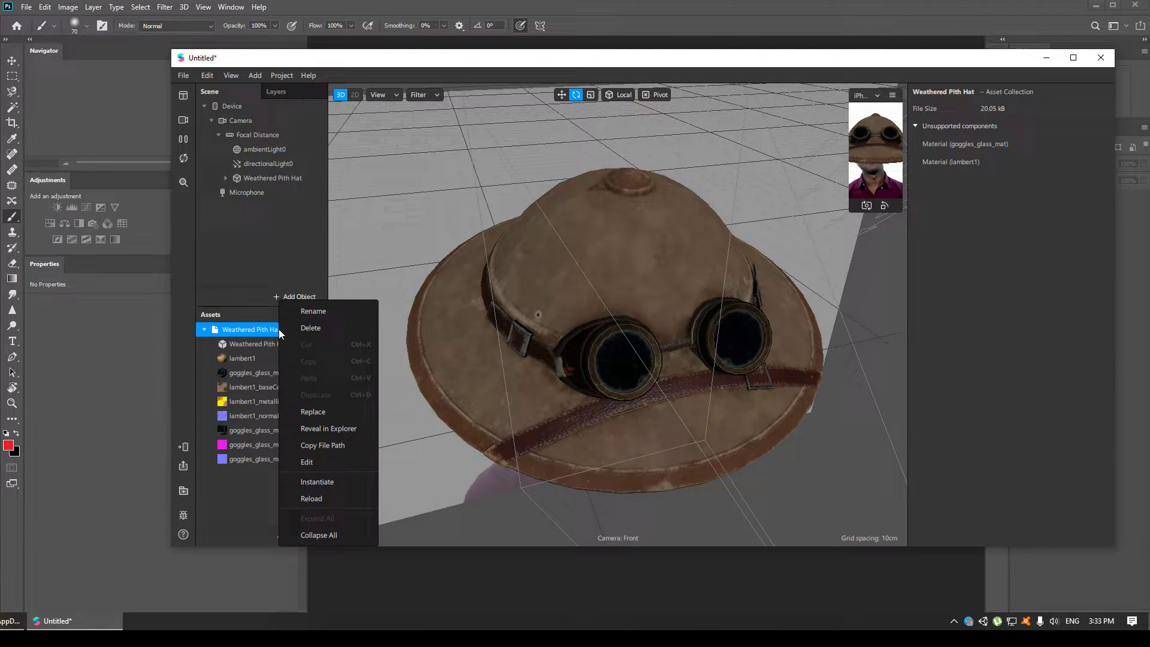
click(314, 429)
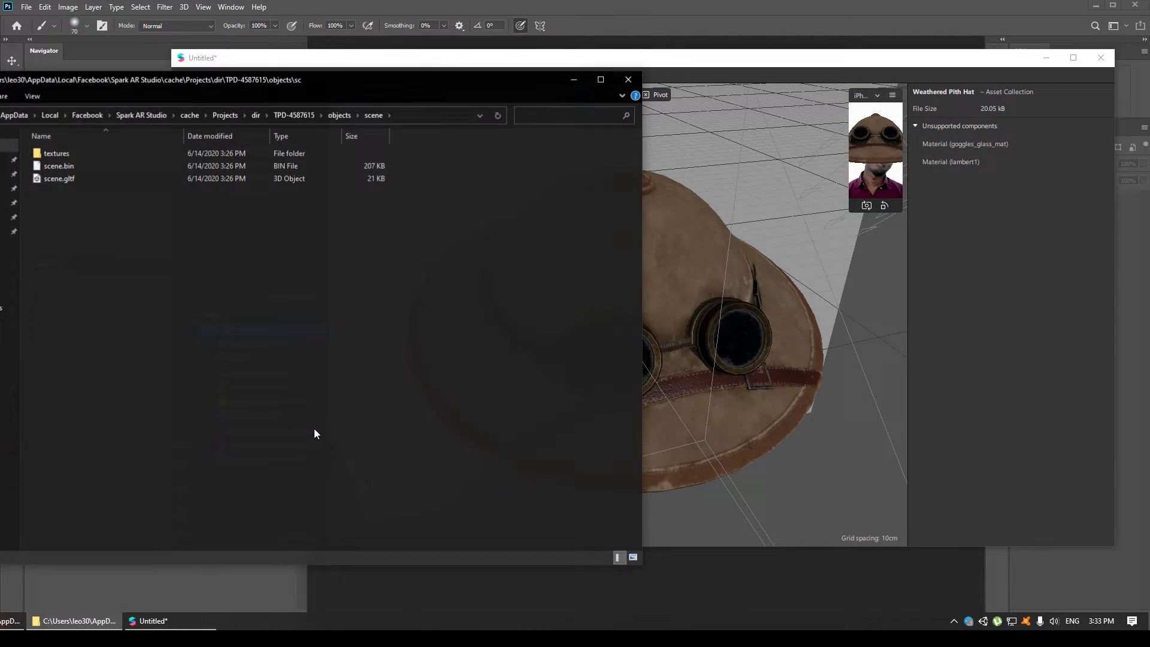
double_click(74, 150)
click(257, 182)
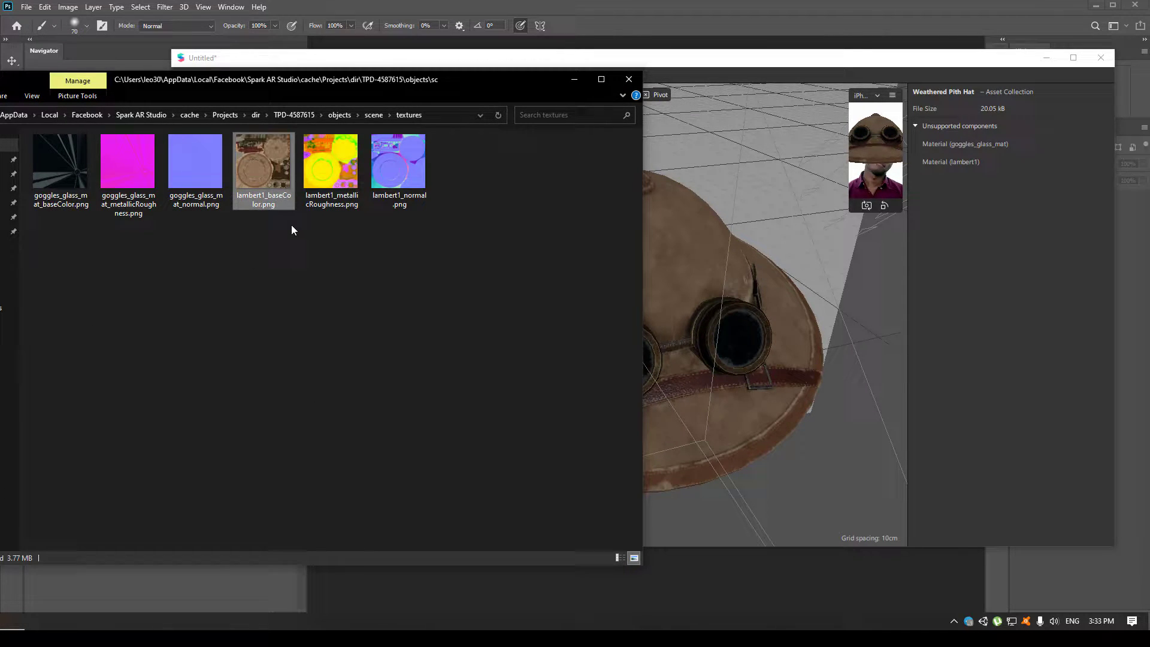
scroll(291, 236, up, 1)
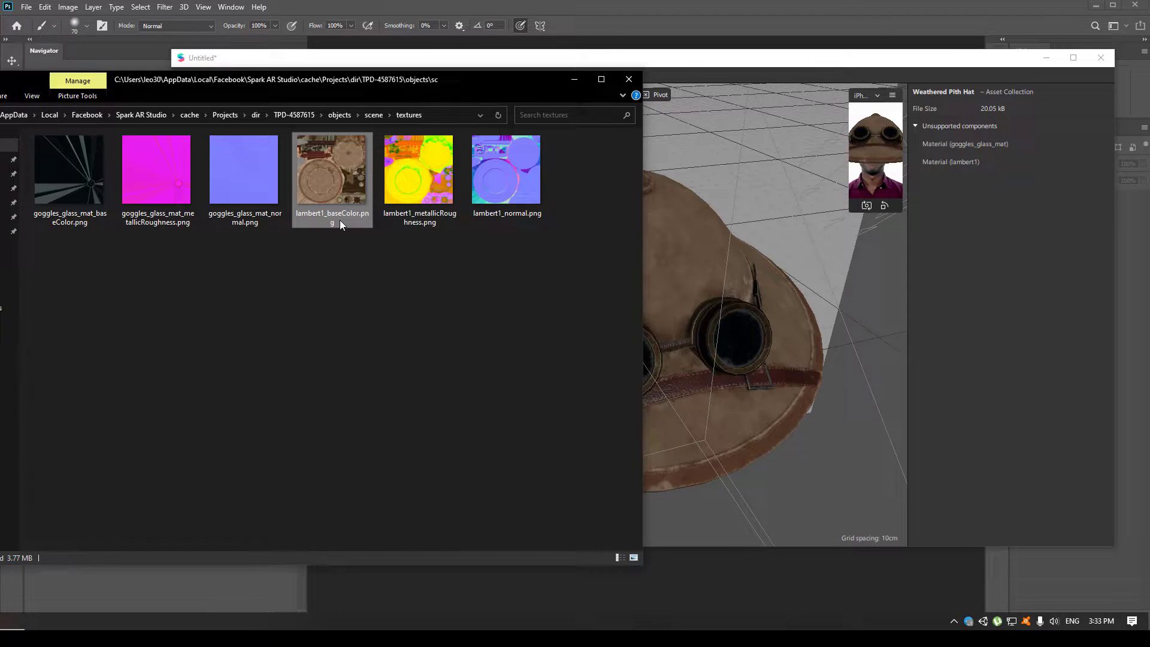
drag(339, 219, 473, 608)
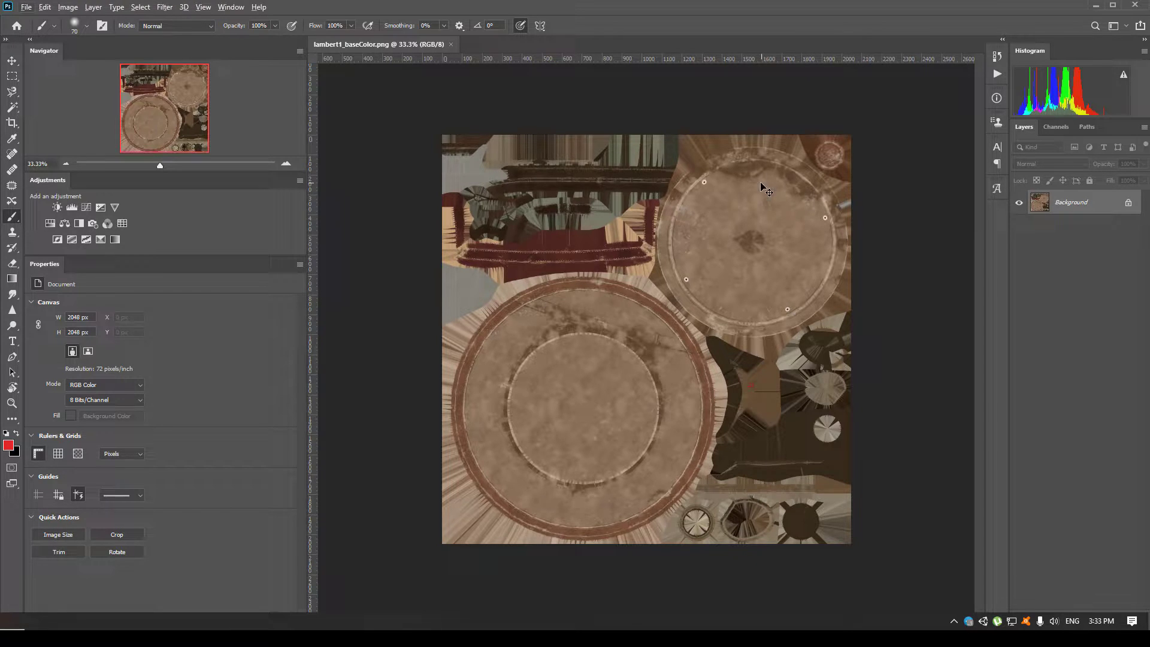
Step: Zoom the texture slightly and orbit the Spark AR hat to a top-down crown view, goggles lower left
key(v)
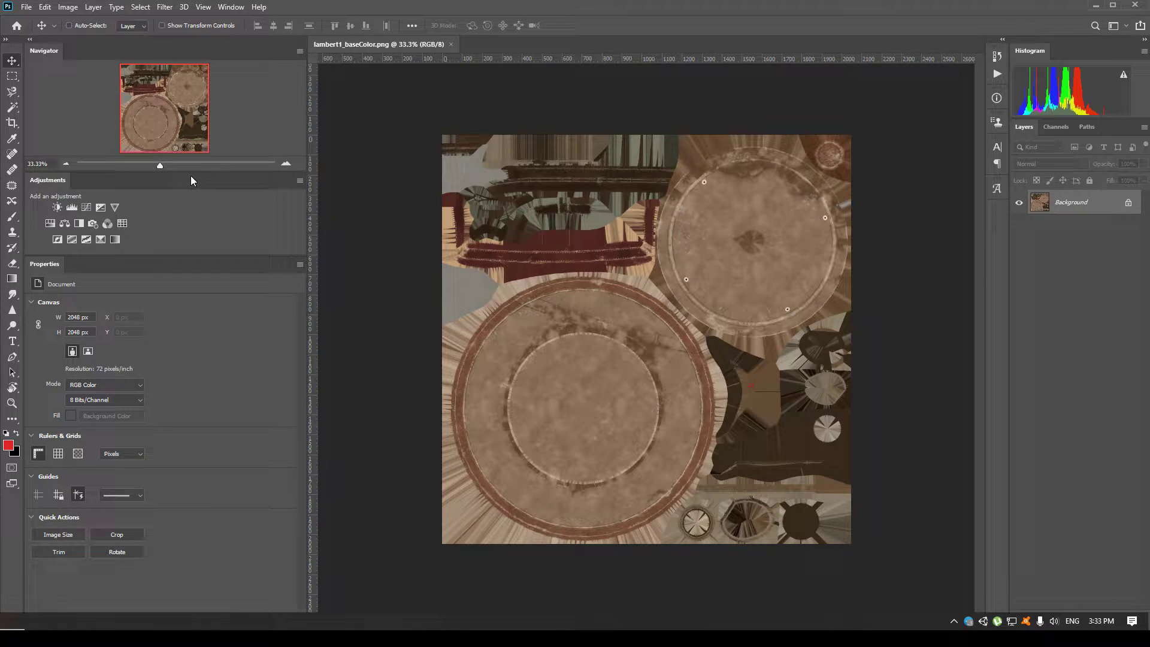
drag(158, 166, 163, 166)
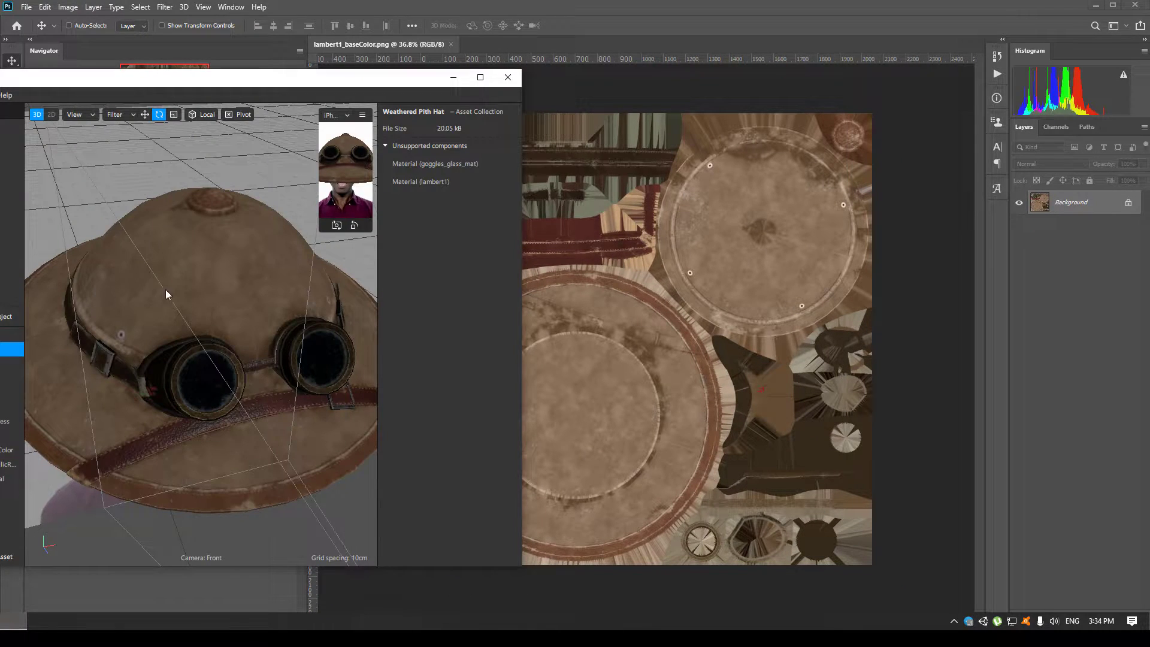
drag(165, 289, 36, 300)
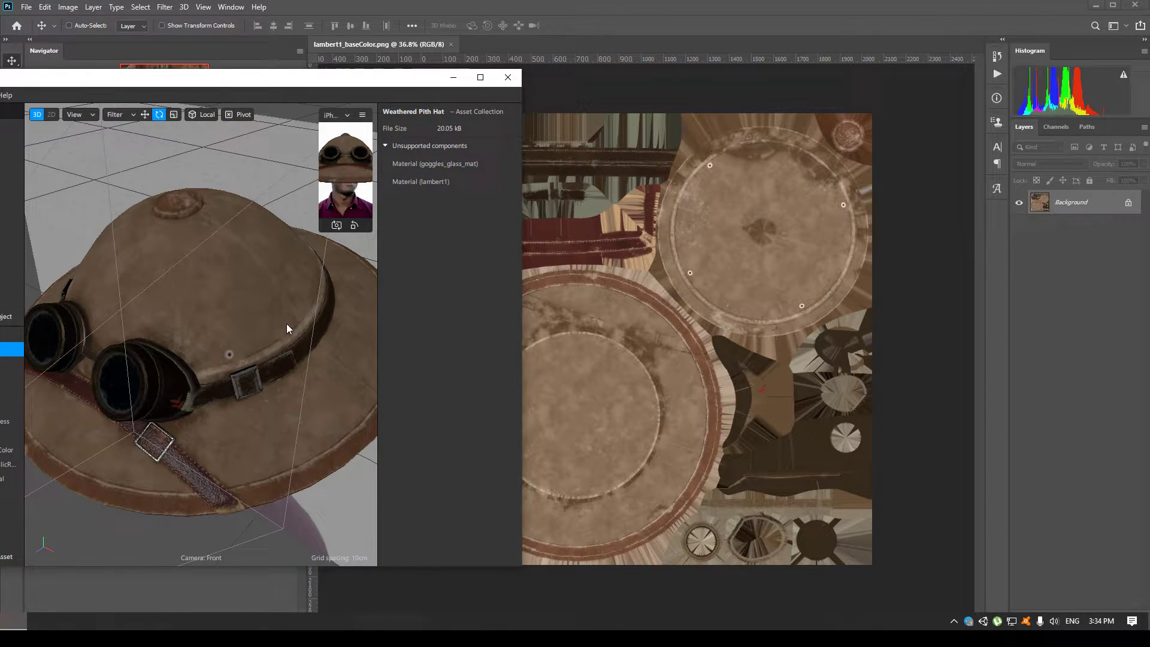
drag(331, 287, 302, 361)
drag(292, 310, 260, 355)
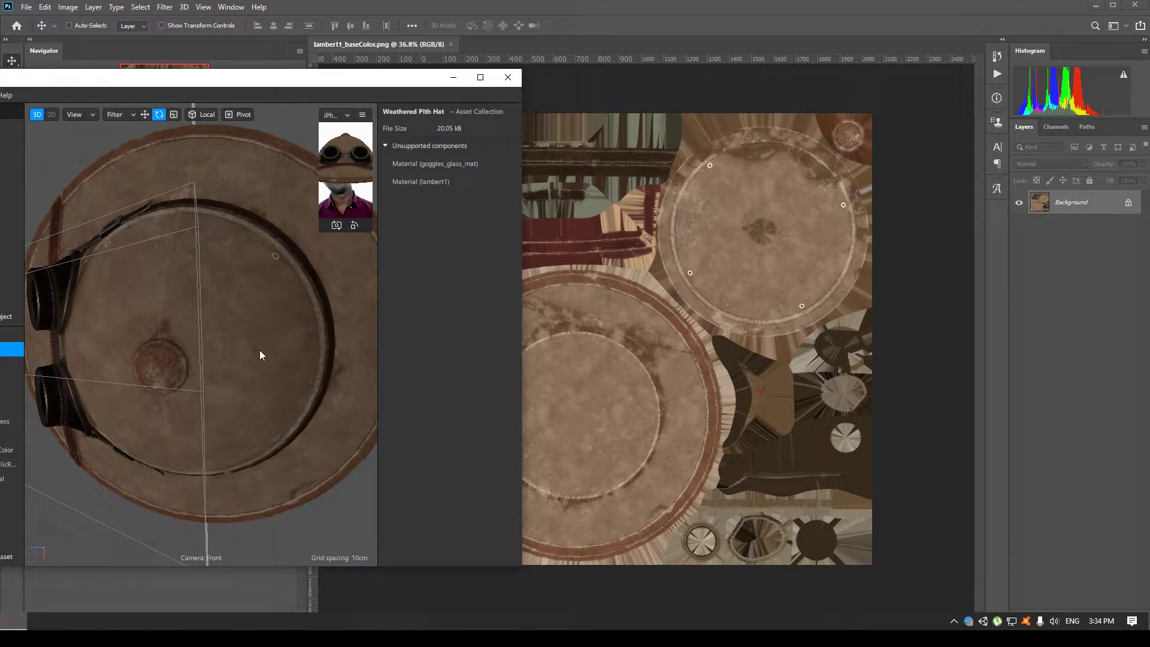
drag(106, 303, 359, 204)
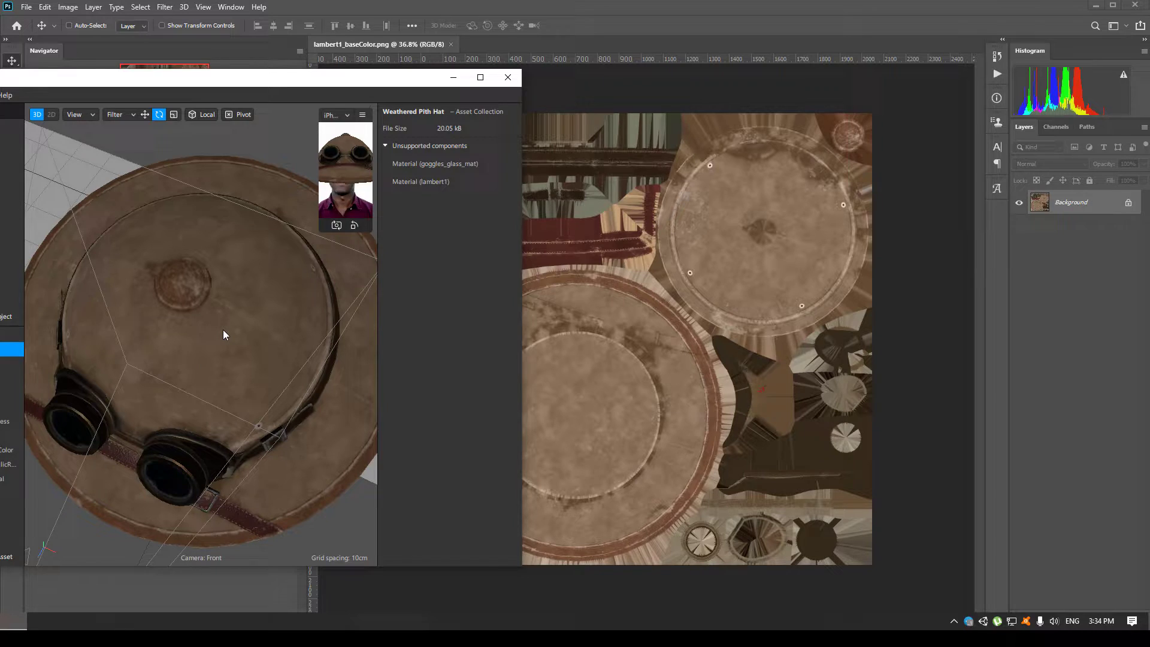
Step: Brush a red test dot on the texture's upper-right circle, then return to Spark AR
click(607, 31)
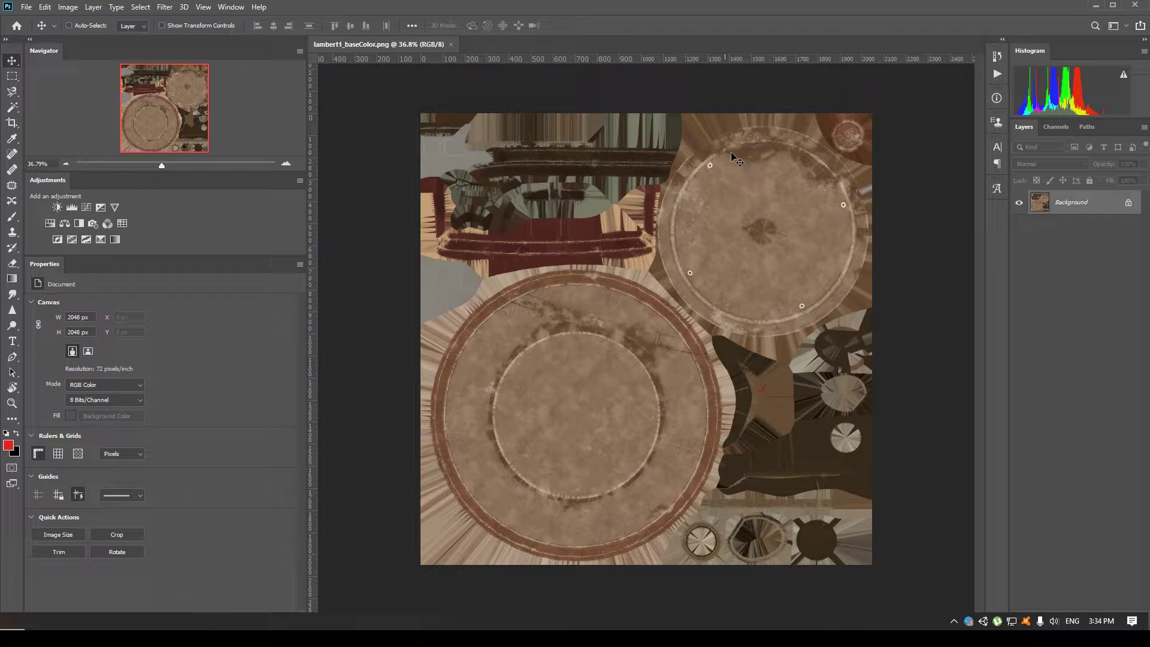
key(b)
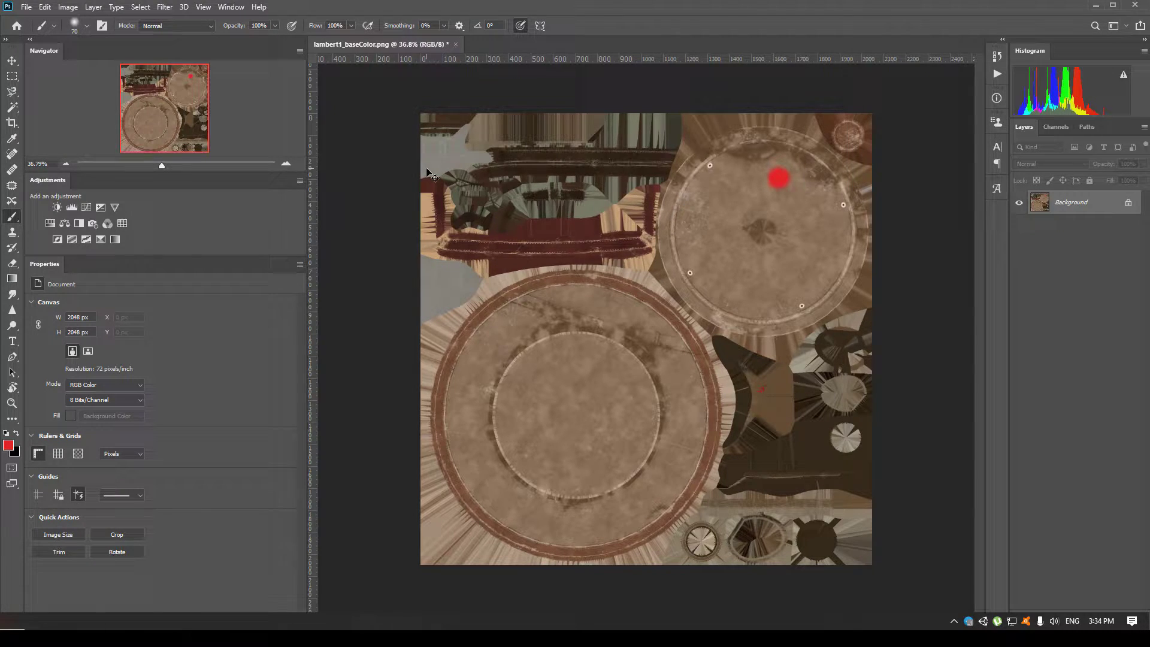
key(alt+Tab)
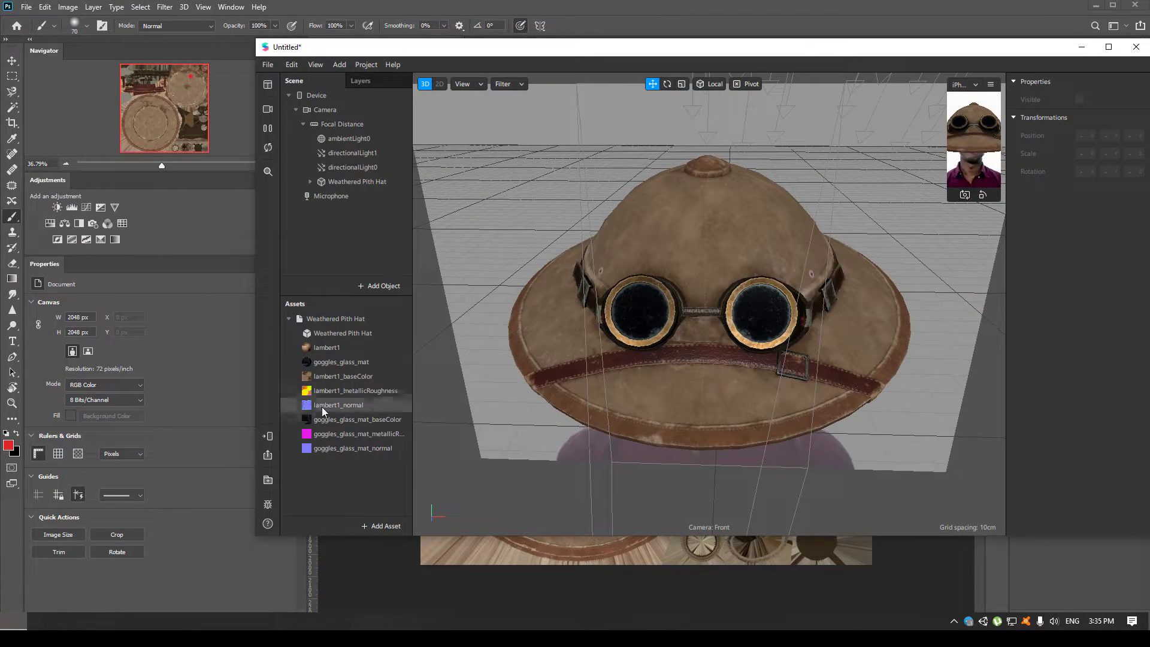
Step: Replace the lambert1_baseColor asset with the edited PNG, using the copied textures folder path
click(335, 376)
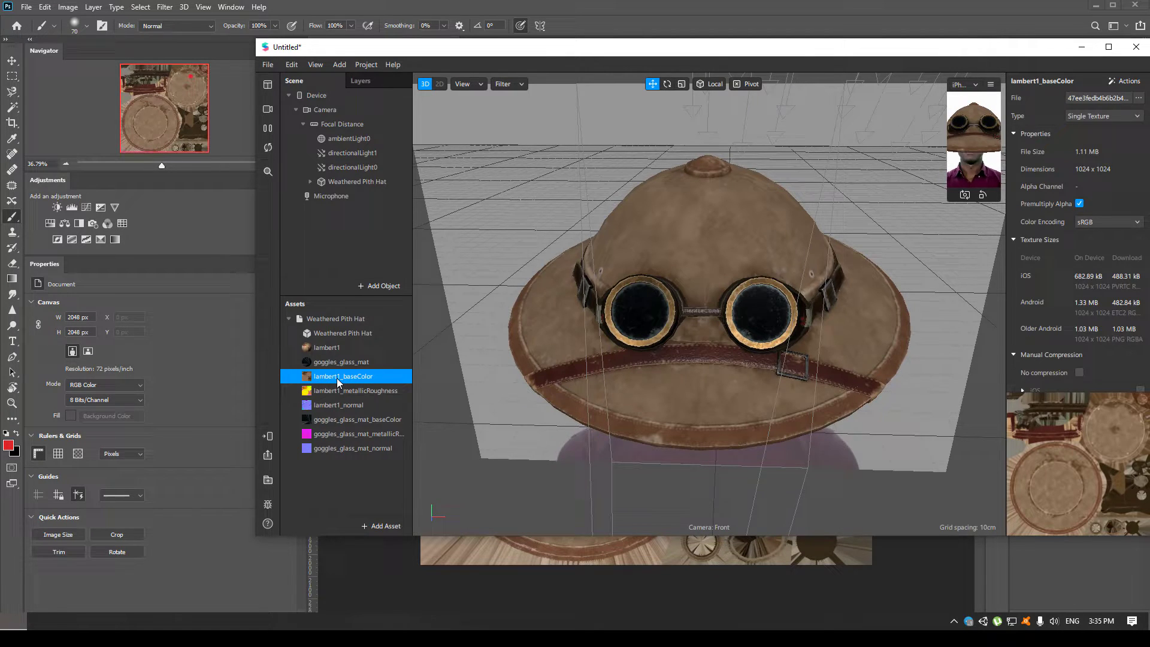
right_click(336, 377)
click(370, 507)
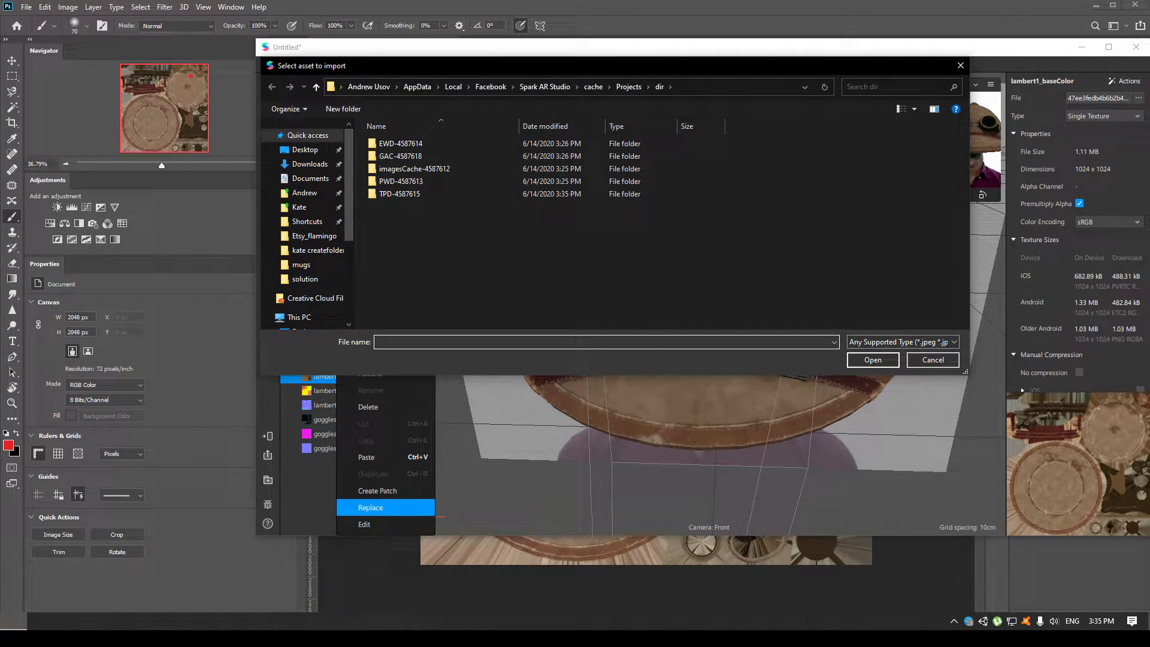
key(alt+Tab)
click(439, 115)
key(ctrl+c)
click(714, 94)
click(718, 85)
key(ctrl+v)
key(Return)
click(593, 171)
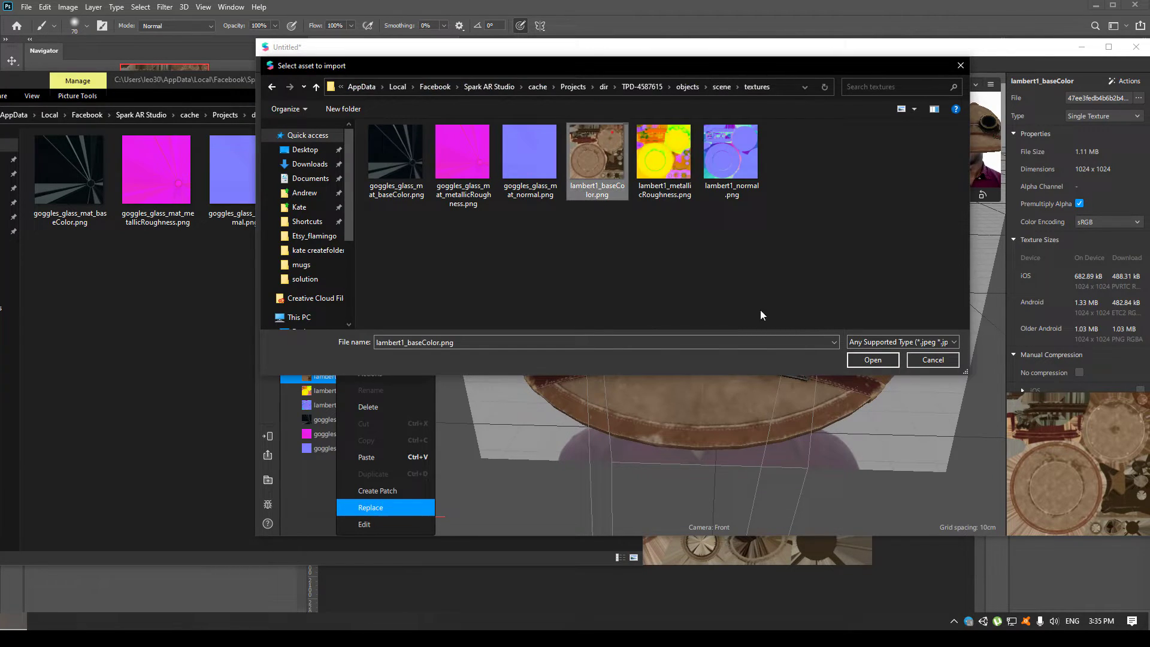
click(874, 359)
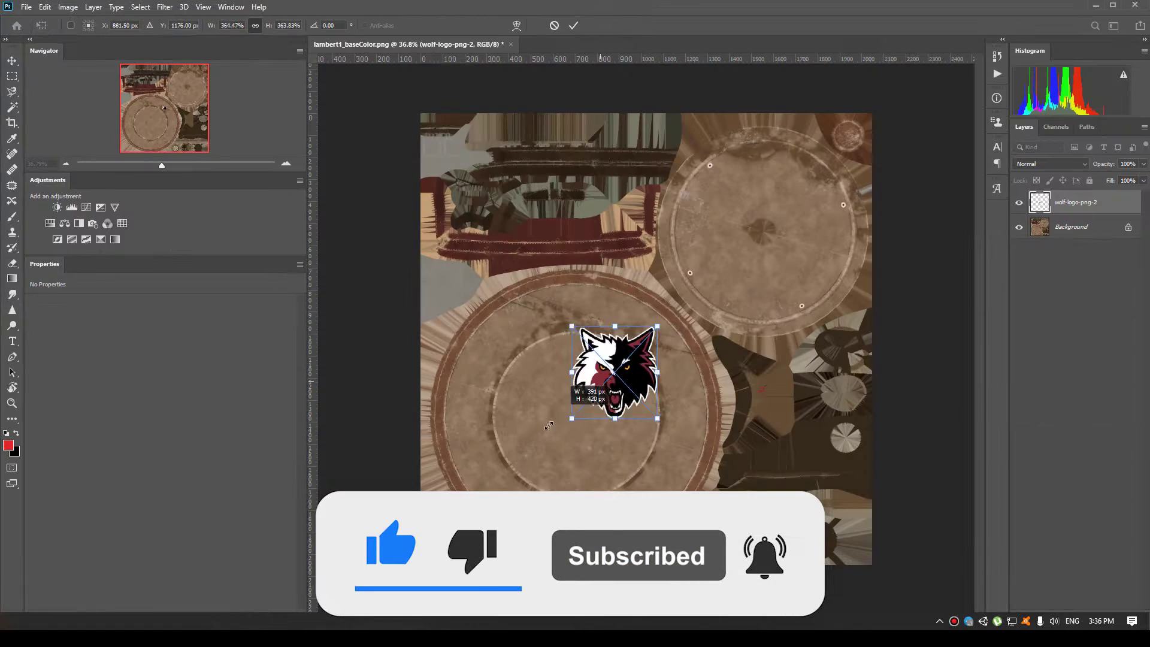
Step: Enlarge, move, rotate and shrink the wolf logo onto the texture's upper-right circle, then commit
drag(663, 416, 676, 496)
drag(588, 398, 662, 321)
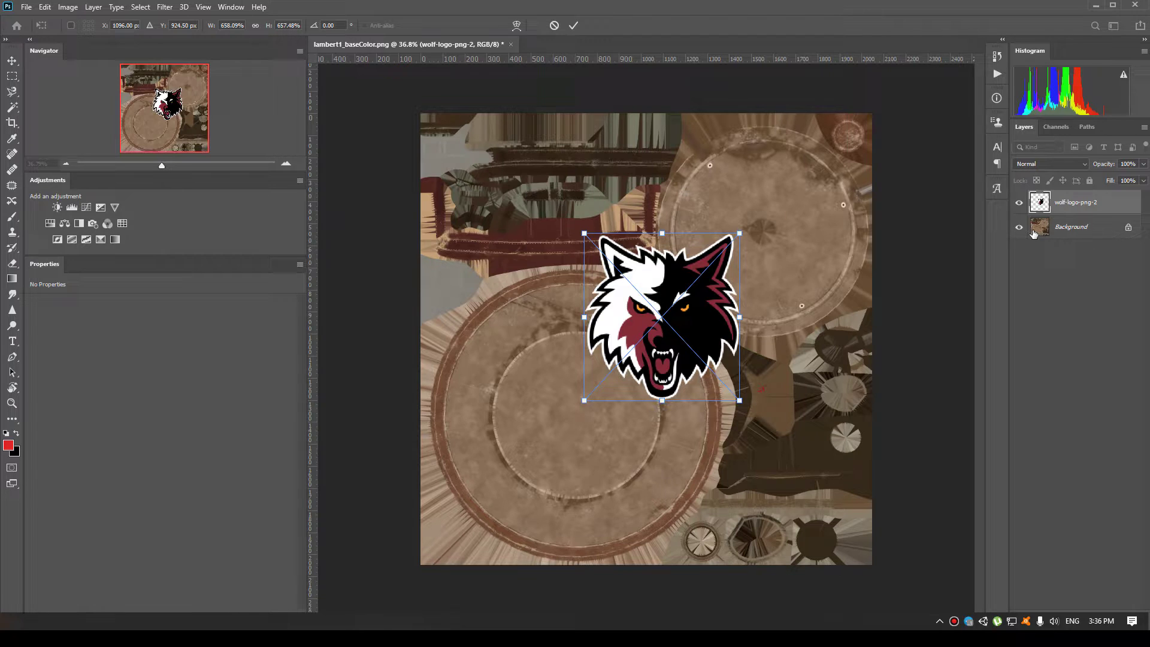
drag(740, 405, 605, 207)
drag(682, 389, 806, 206)
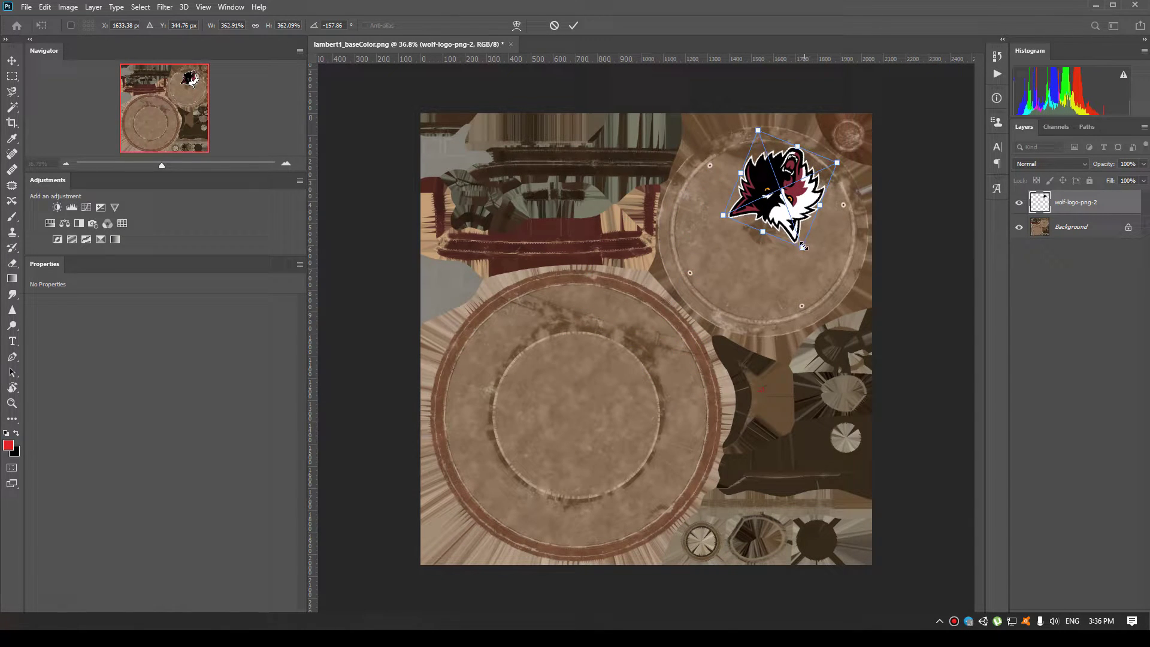
drag(804, 270, 773, 211)
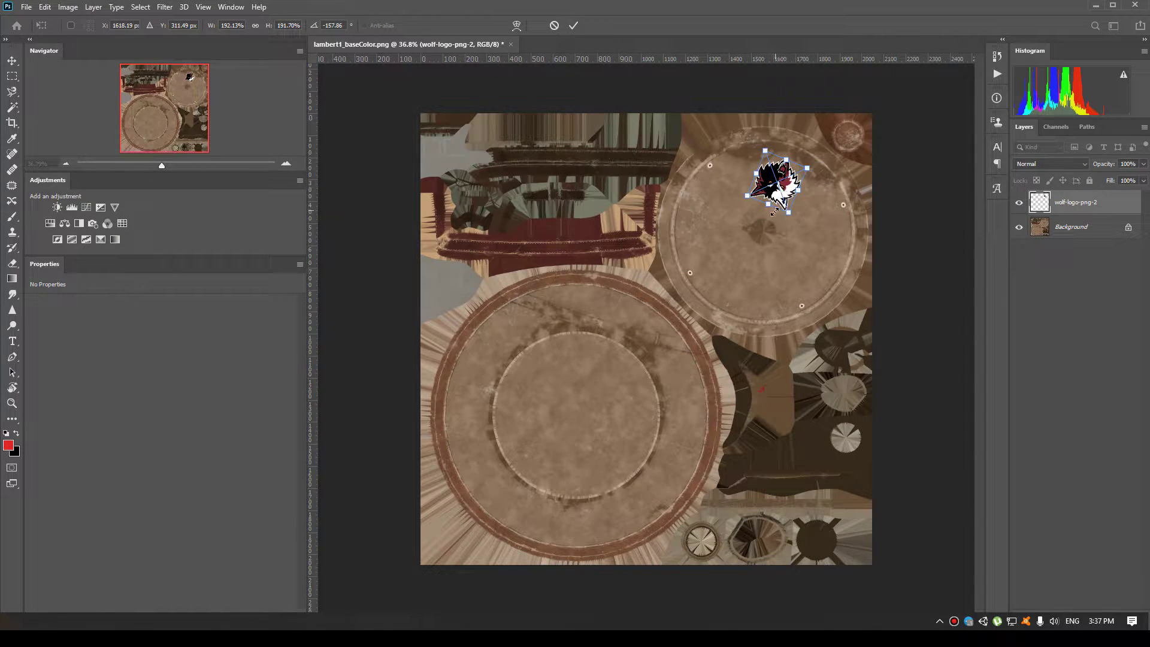
click(573, 26)
Step: Fine-rotate the wolf logo to -161.02° and apply a command to its layer
drag(163, 166, 167, 166)
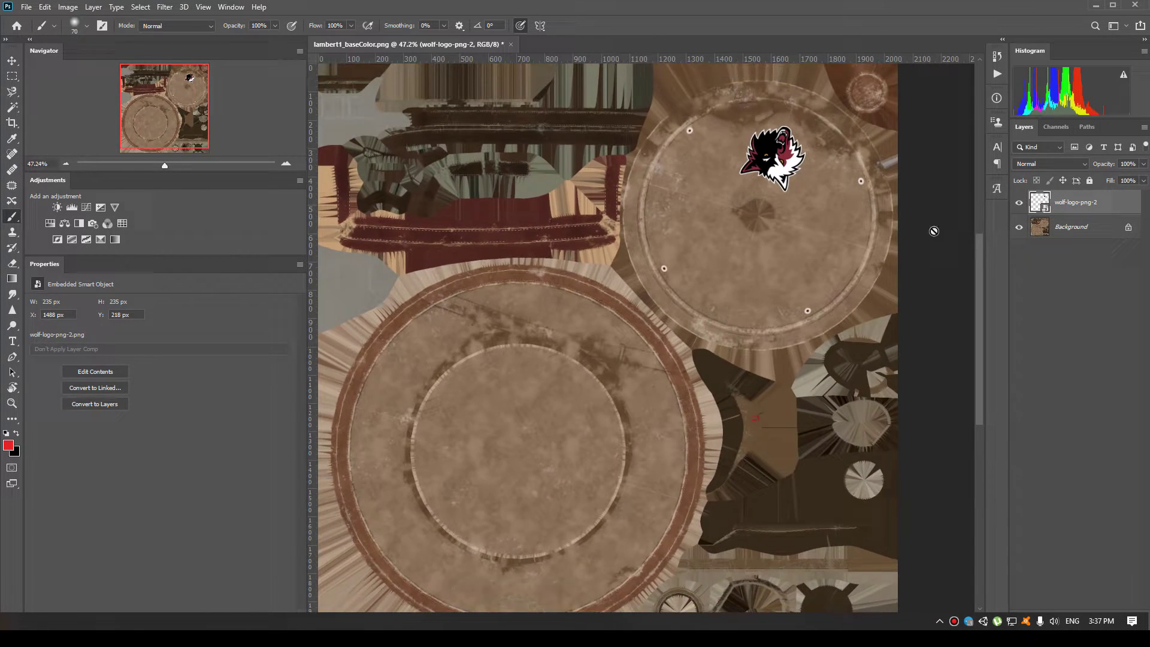
scroll(934, 239, up, 3)
key(ctrl+t)
drag(800, 274, 801, 273)
click(573, 25)
right_click(1054, 212)
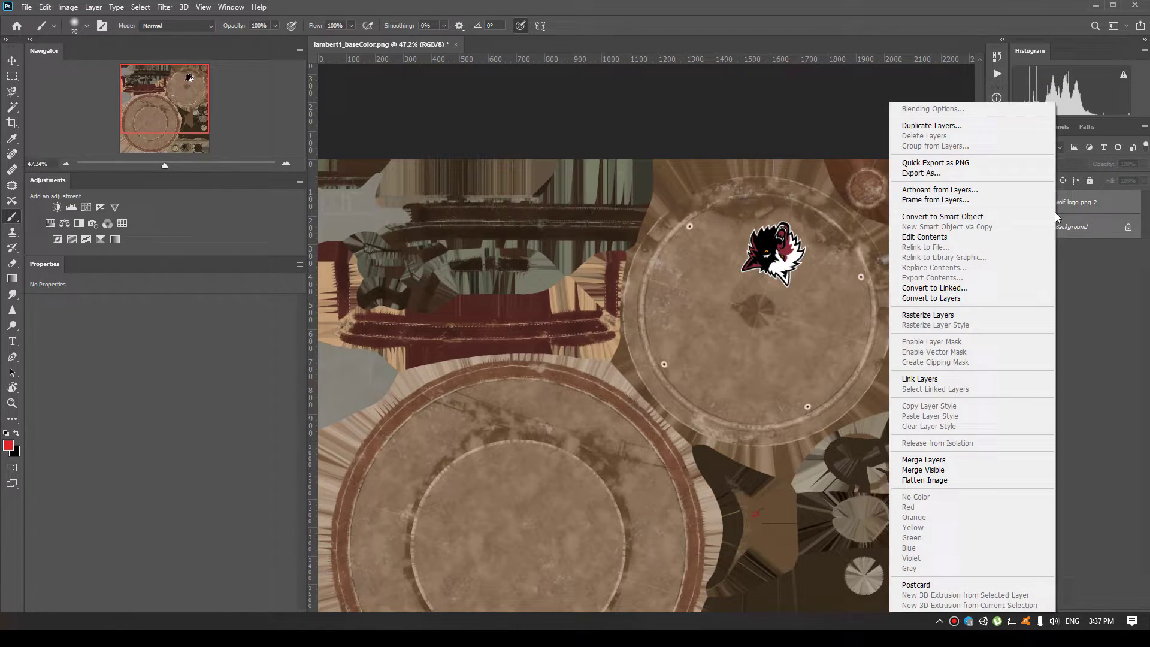
click(928, 458)
Step: Replace the base colour texture with the wolf-logo PNG and orbit so the goggles sit below the logo
key(alt+Tab)
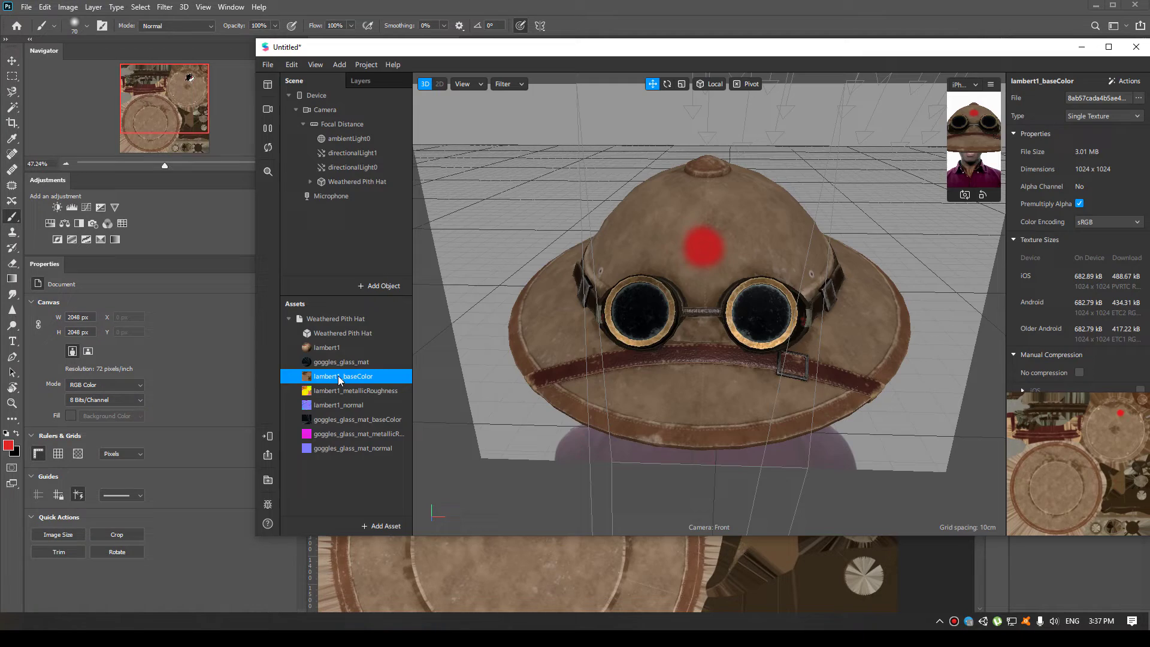
right_click(338, 375)
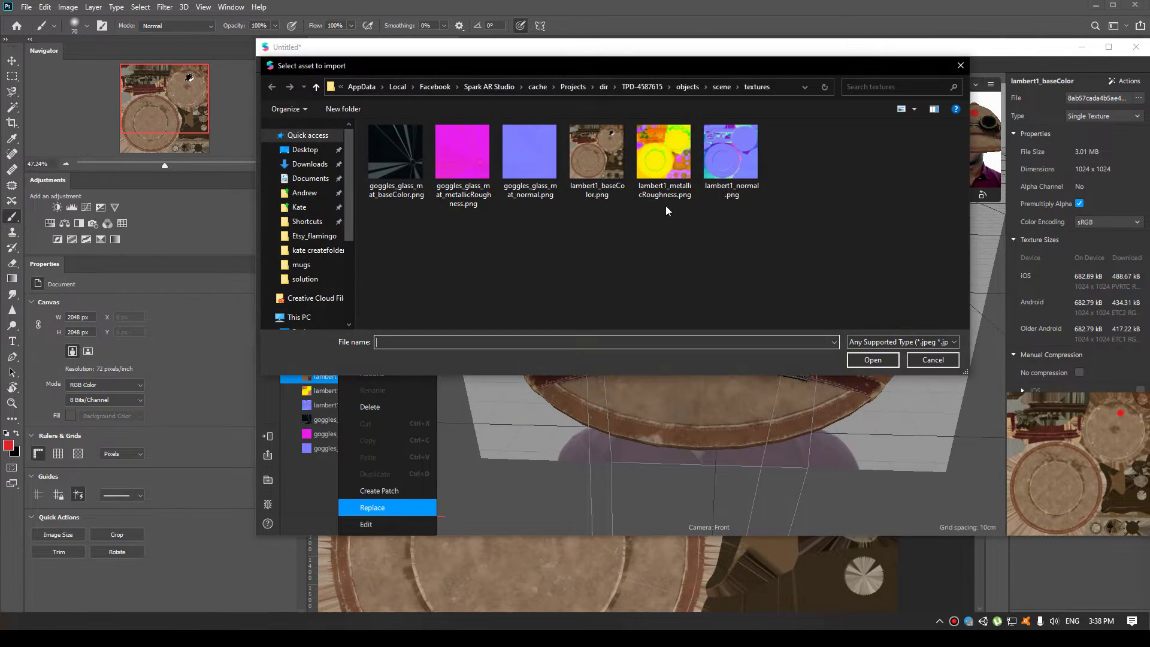
double_click(666, 197)
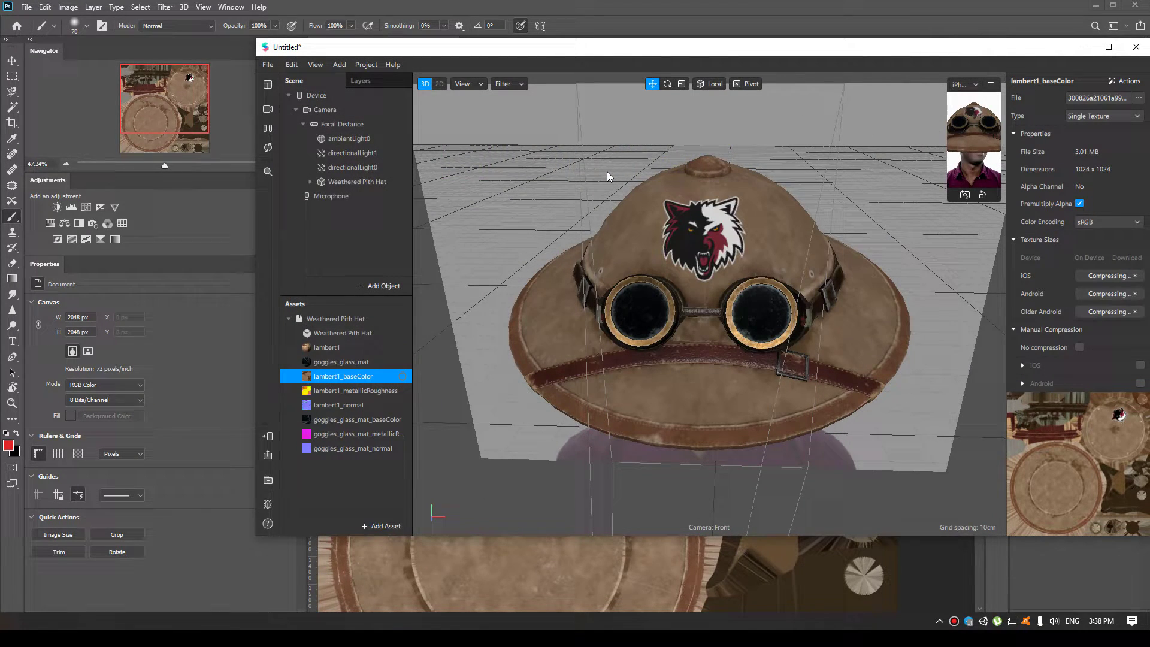
drag(909, 356, 800, 282)
scroll(800, 282, up, 10)
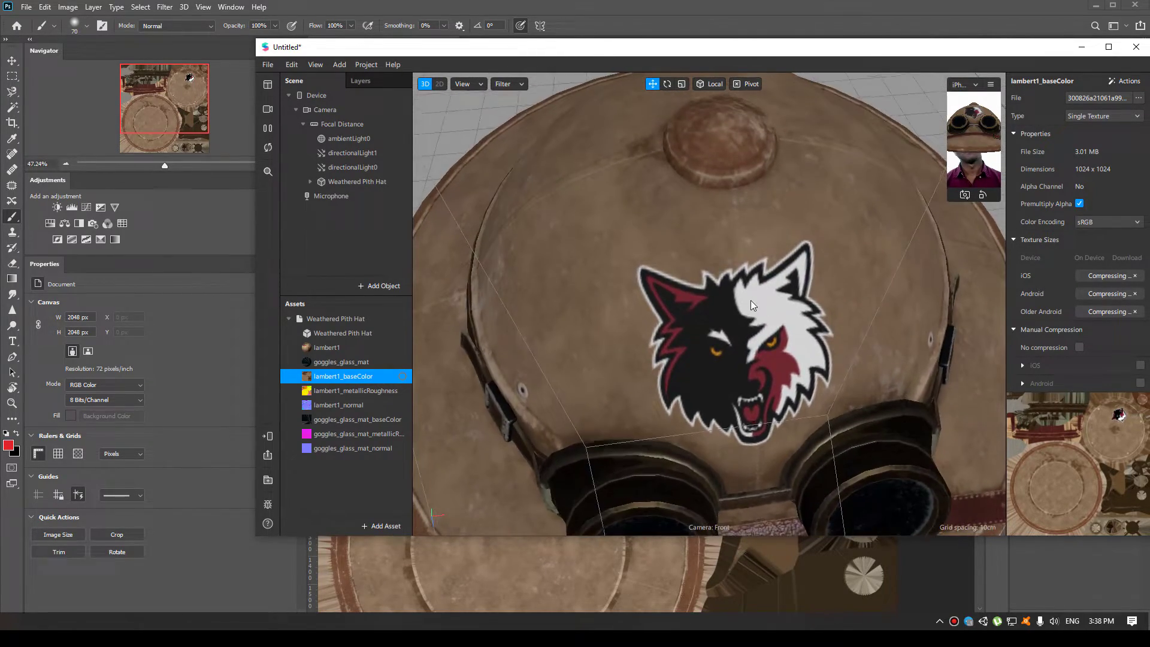
scroll(707, 258, down, 3)
drag(707, 259, 771, 185)
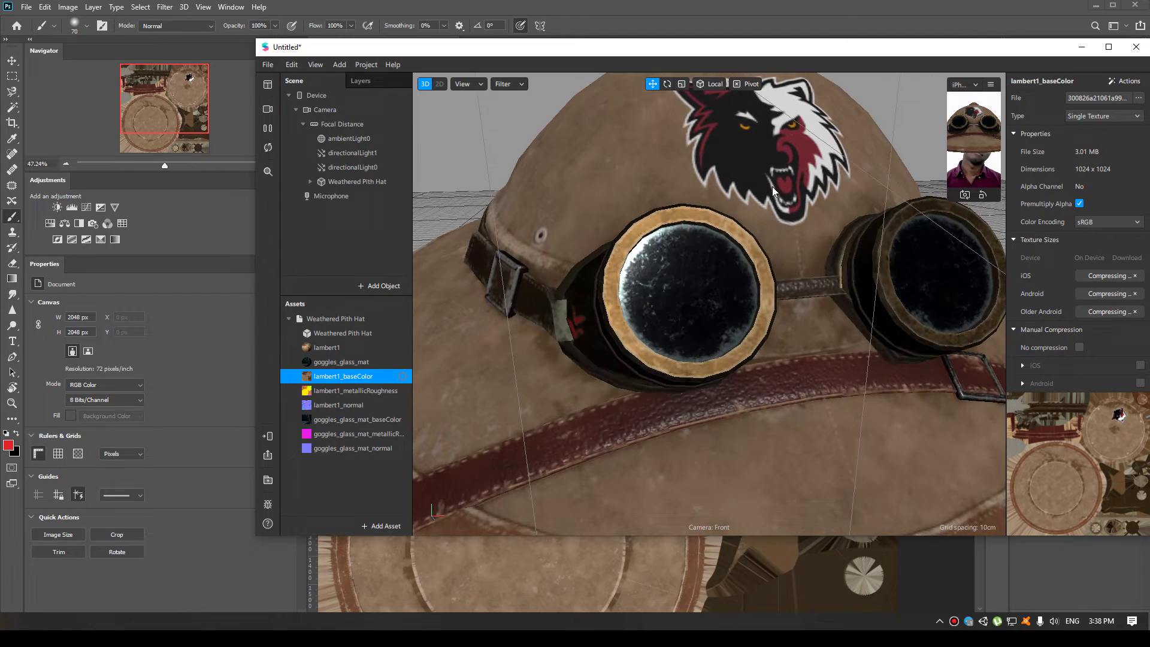
Step: Turn on No compression for the base colour texture and show the lambert1 material in a wider Inspector
click(1078, 346)
drag(948, 301, 775, 349)
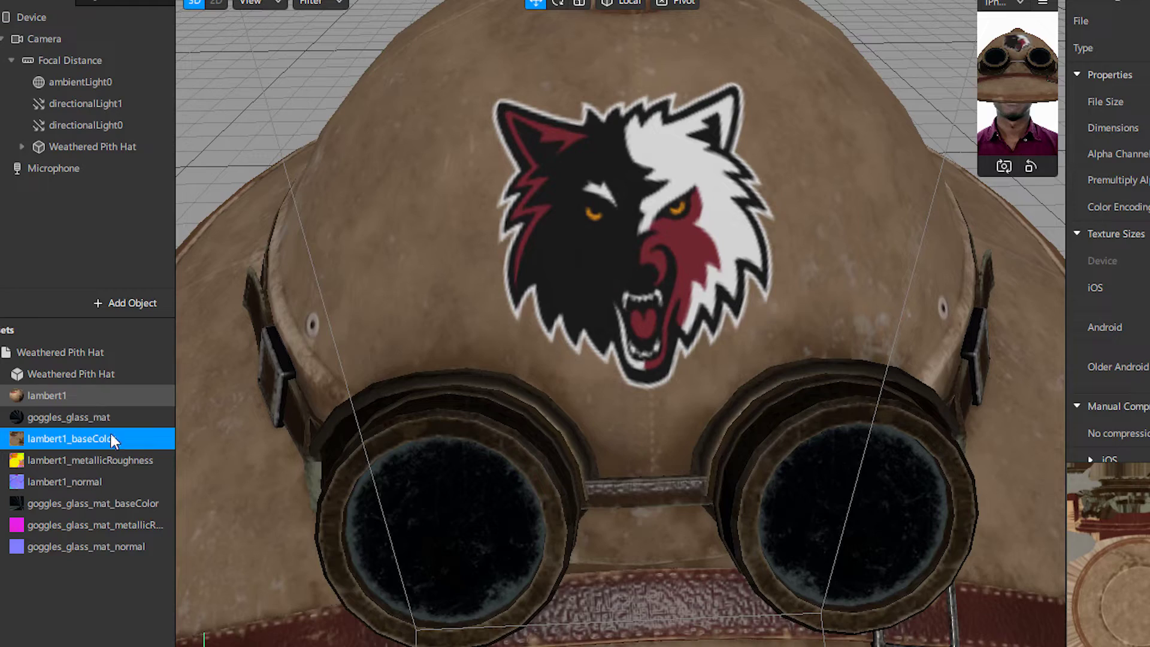
click(373, 389)
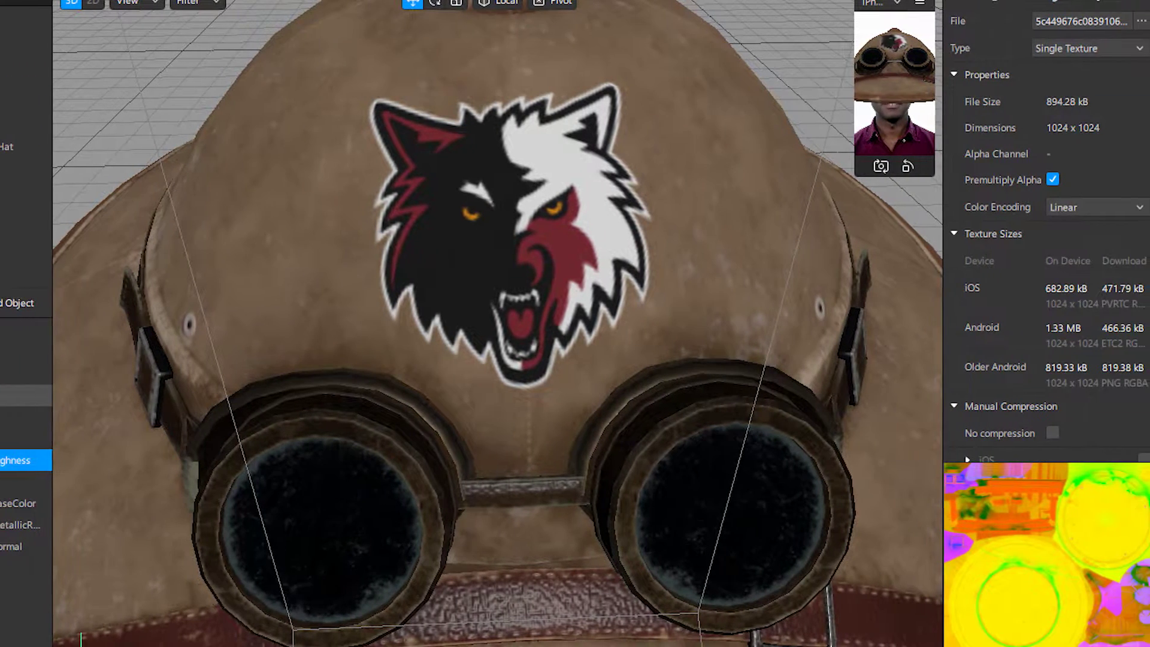
click(47, 395)
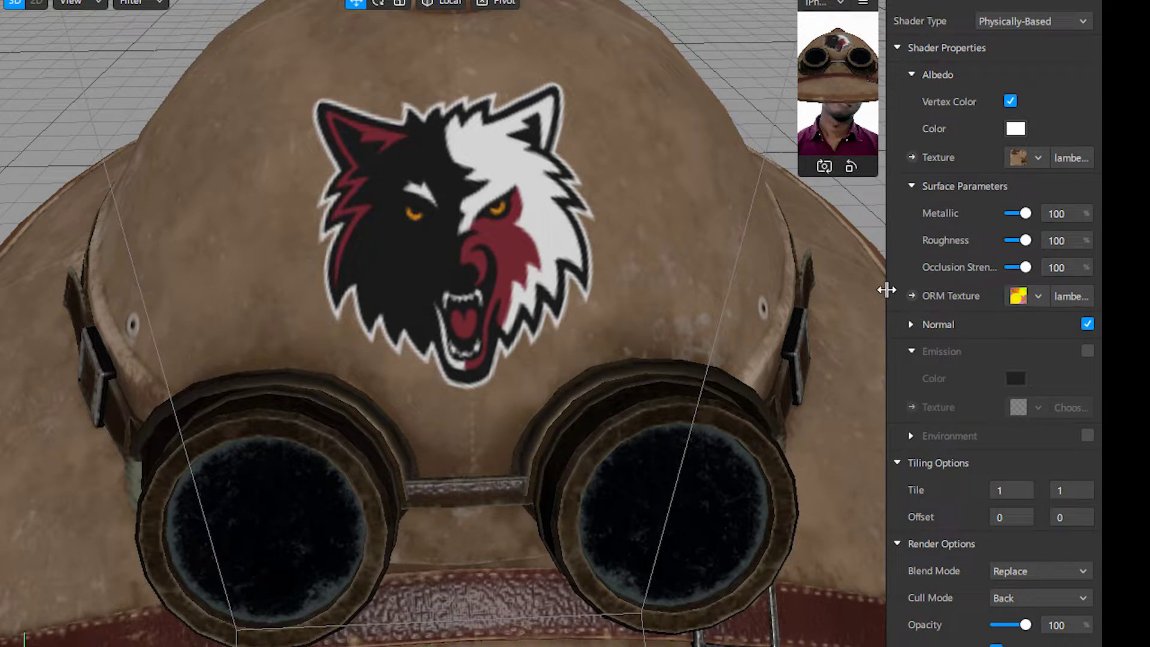
drag(886, 287, 808, 302)
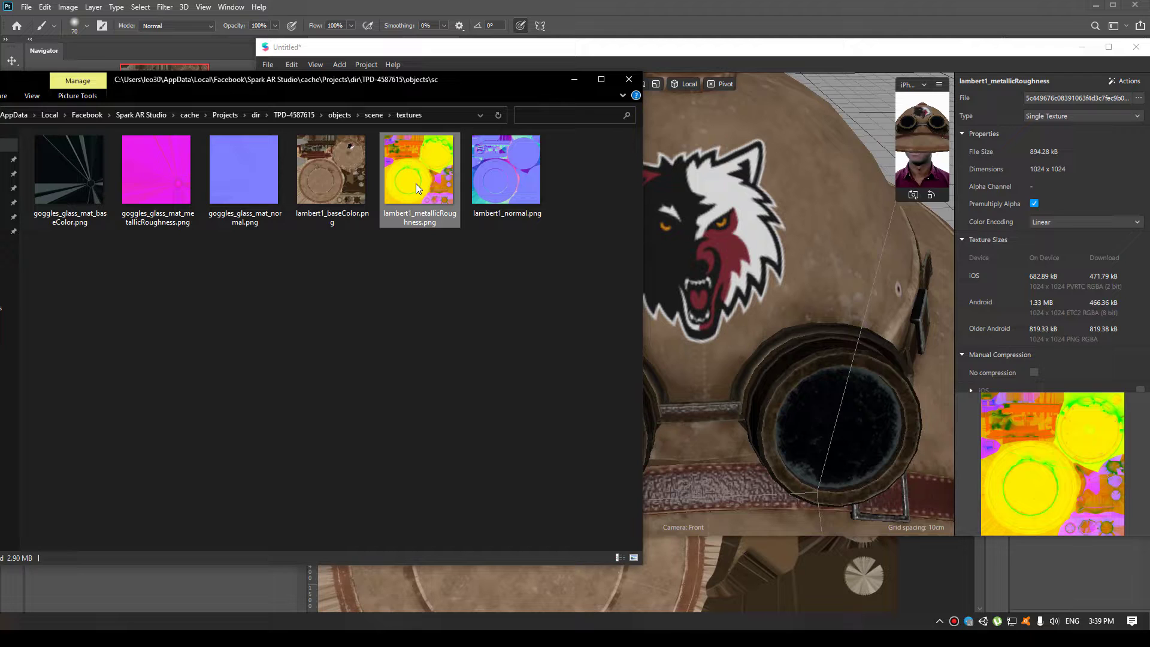
Step: Open lambert1_metallicRoughness.png in Photoshop and compare its Red, Green and Blue channels, leaving Green showing
drag(412, 188, 616, 20)
scroll(816, 258, up, 1)
click(1056, 127)
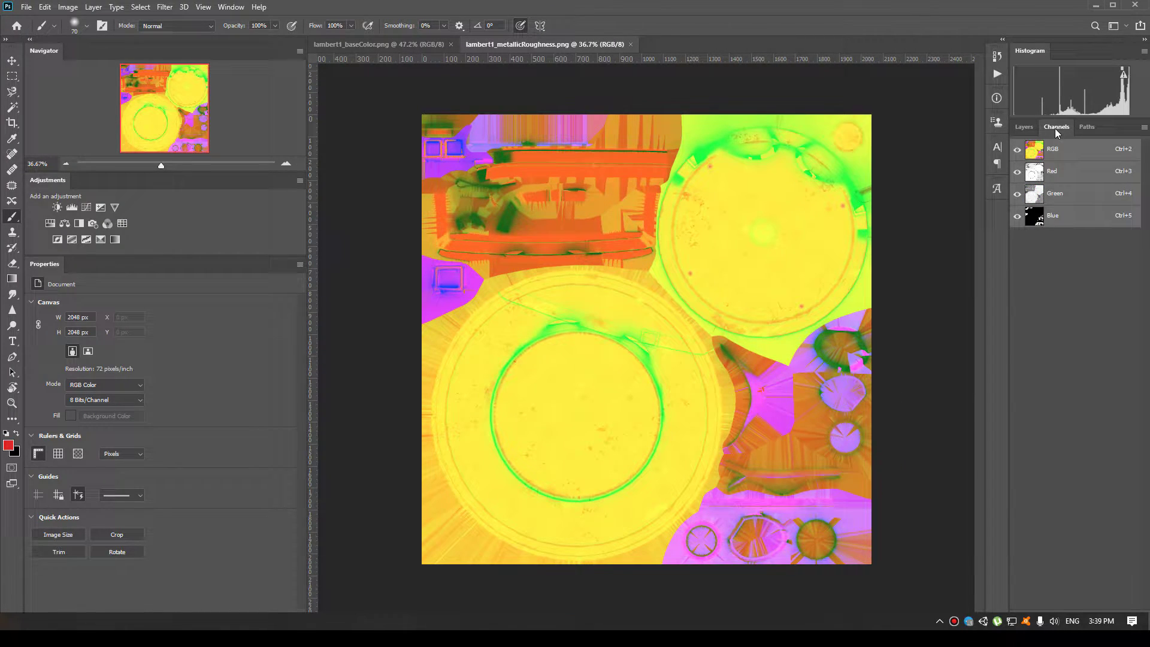
click(1034, 215)
click(1035, 172)
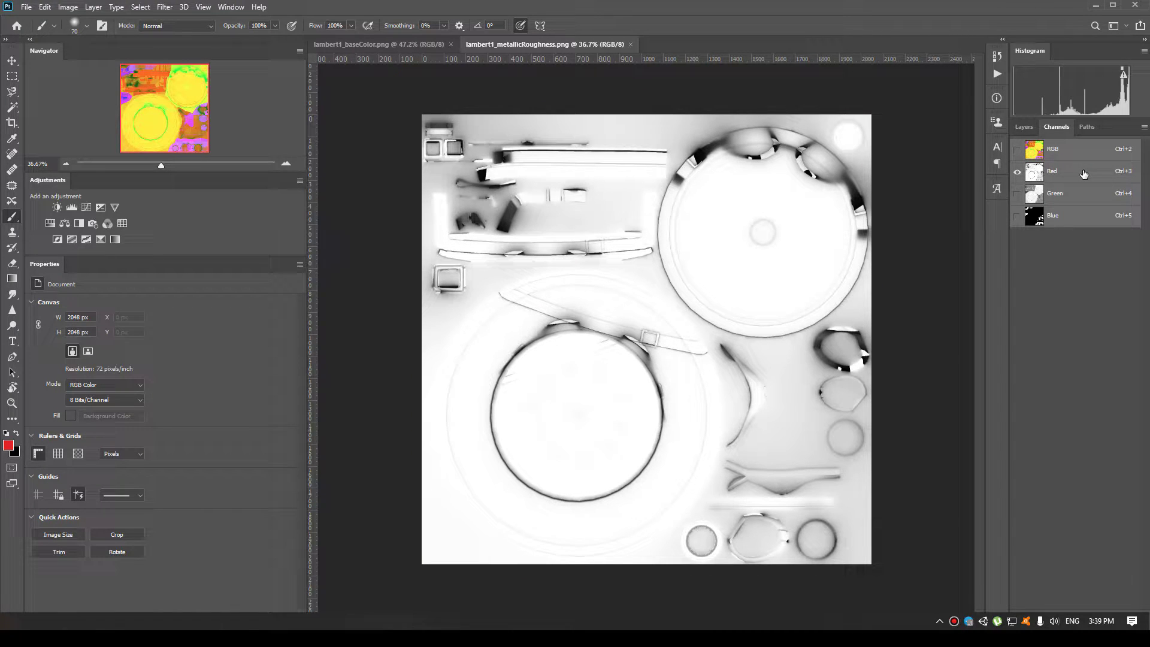
click(1017, 193)
click(1026, 198)
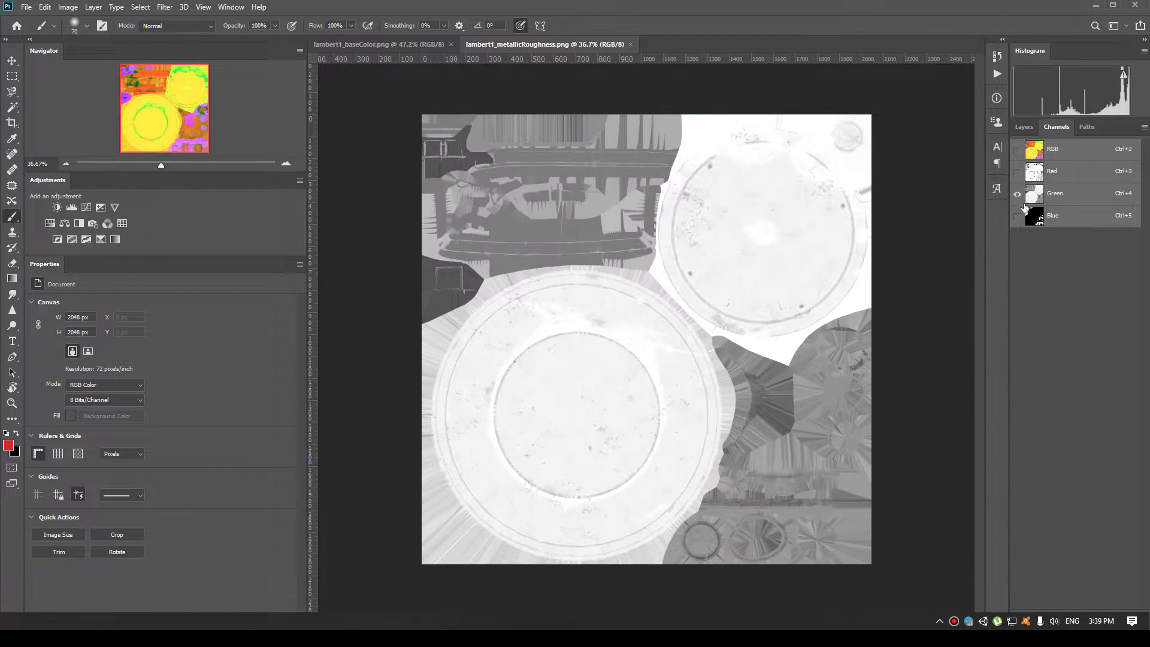
click(1019, 217)
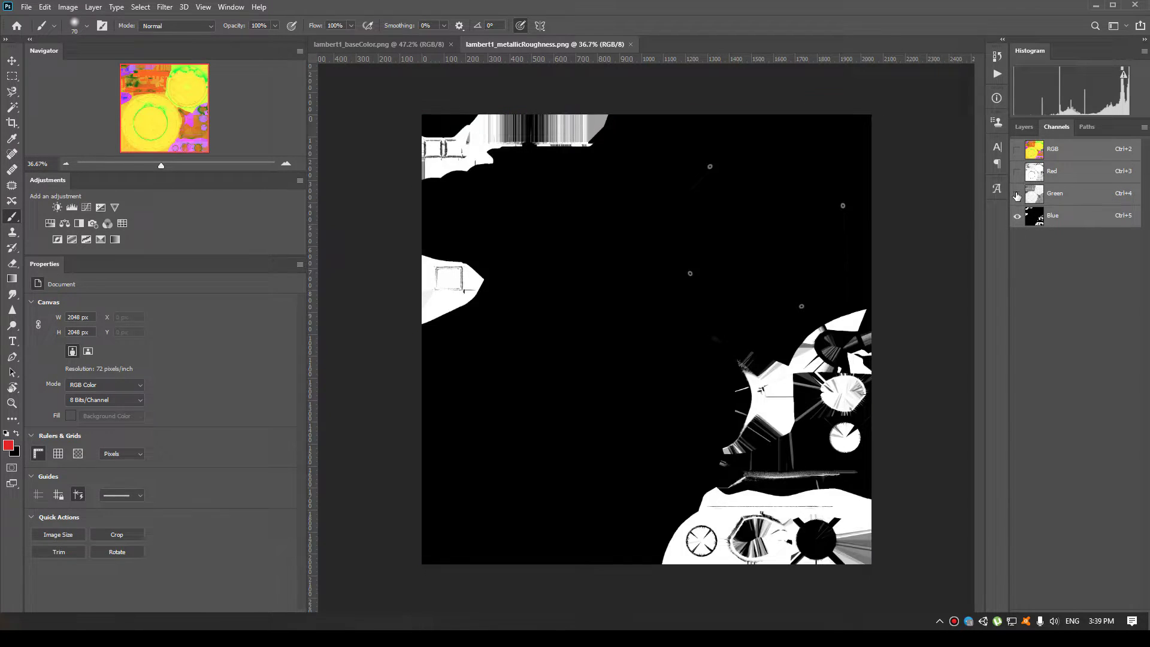
click(1016, 193)
click(1017, 172)
click(1017, 172)
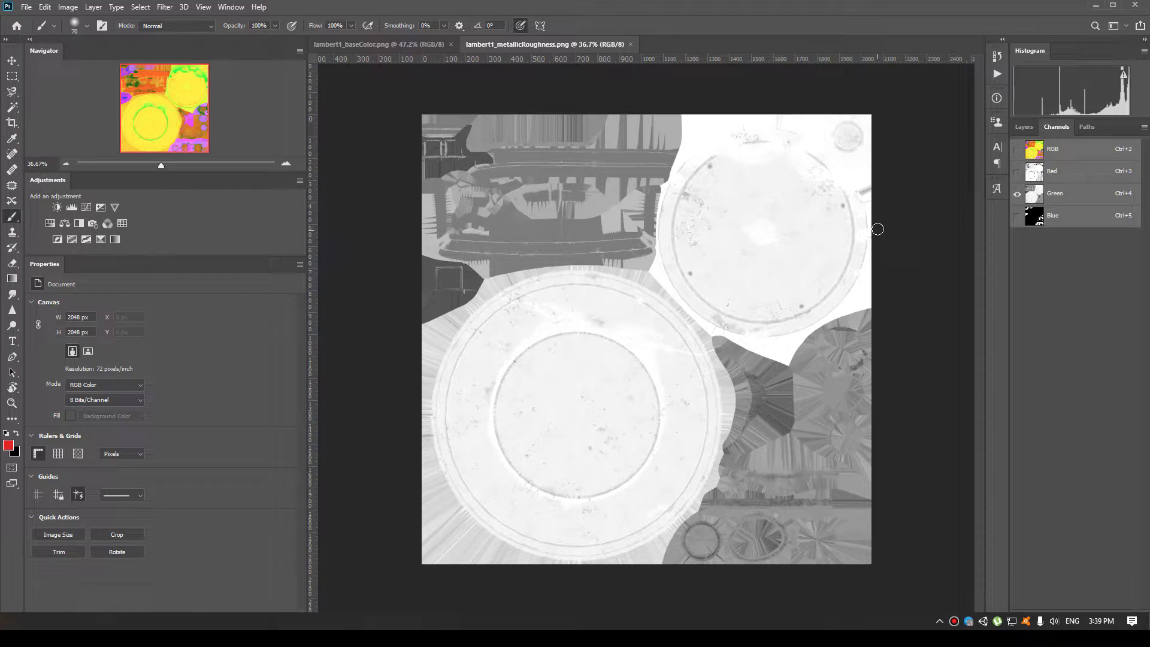
Step: Orbit the Spark AR hat toward the buckle side
scroll(832, 205, up, 3)
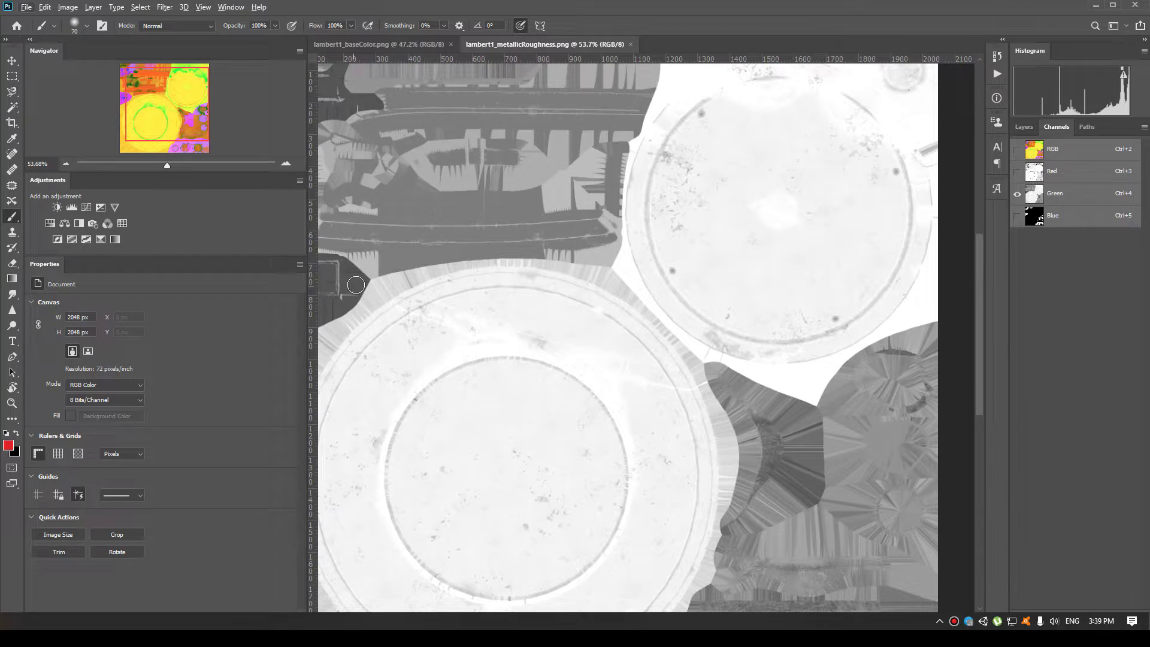
scroll(353, 278, up, 2)
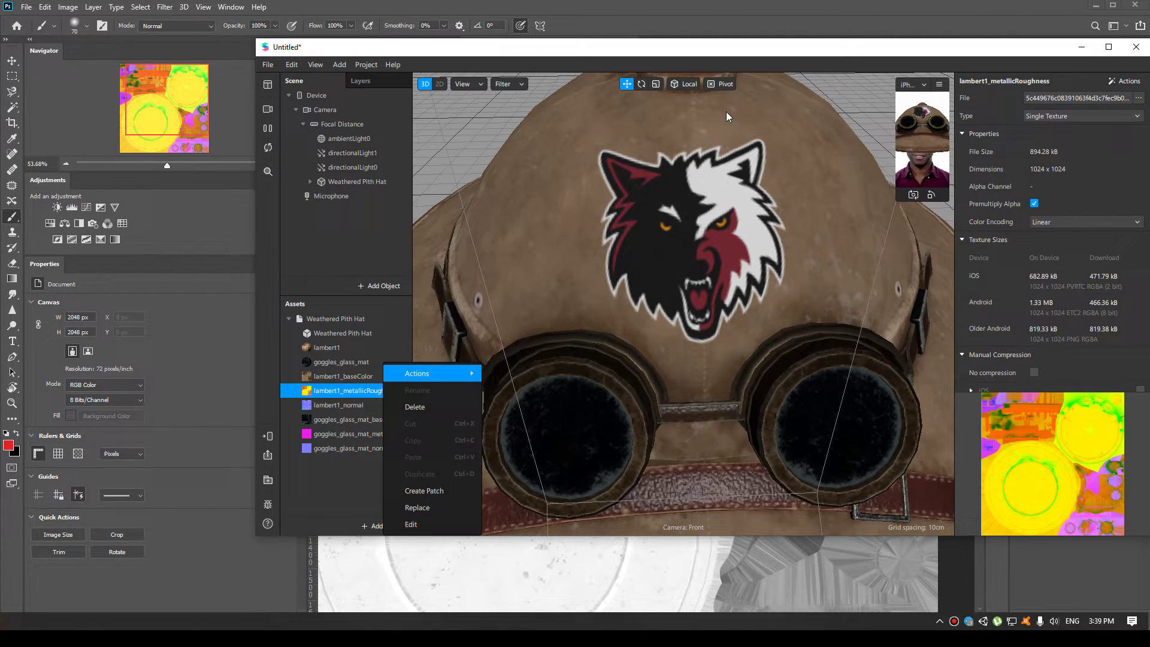
mouse_move(444, 372)
click(642, 393)
drag(723, 312, 782, 397)
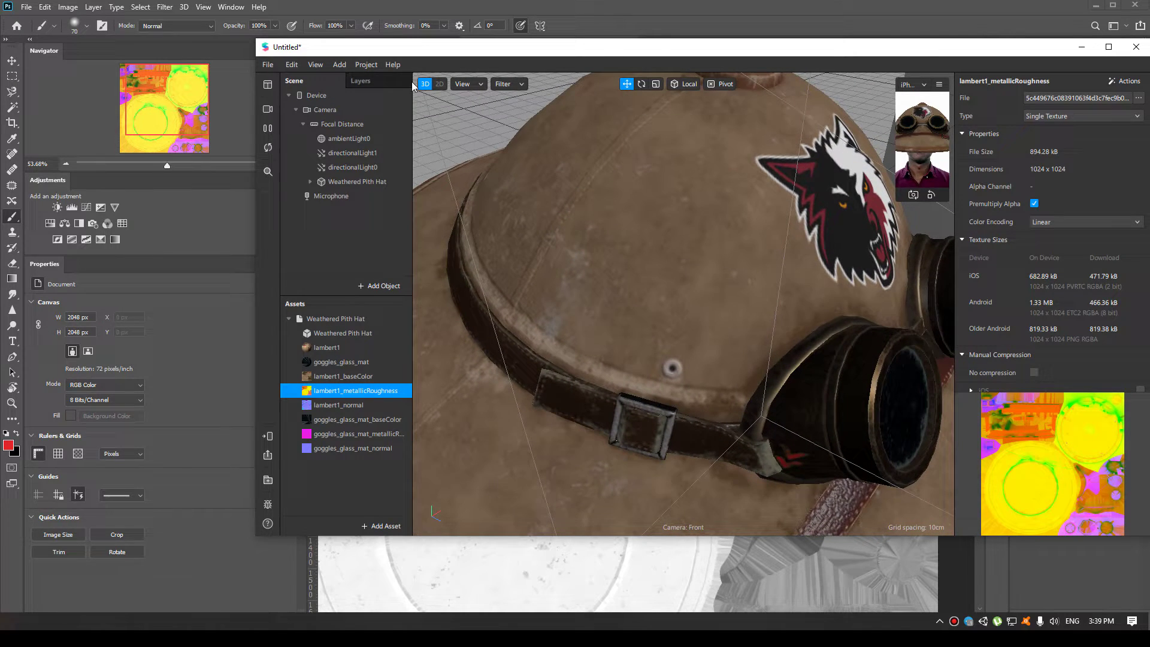
Step: Select the metallicRoughness Green channel, then switch to the base colour document
click(723, 27)
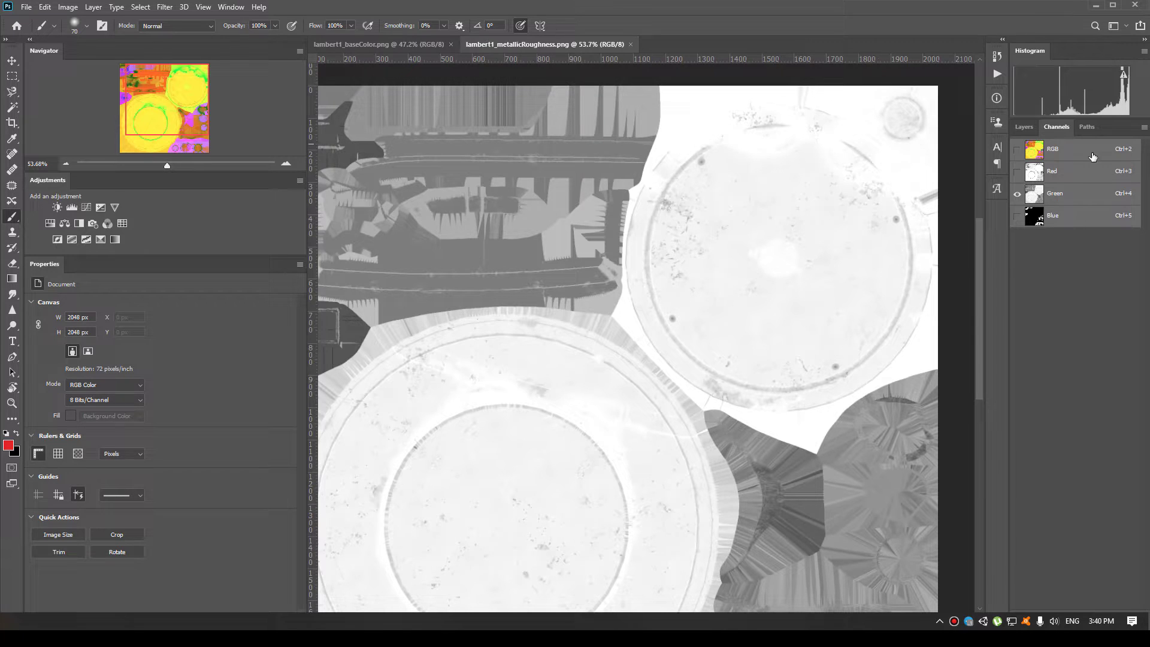
click(1069, 204)
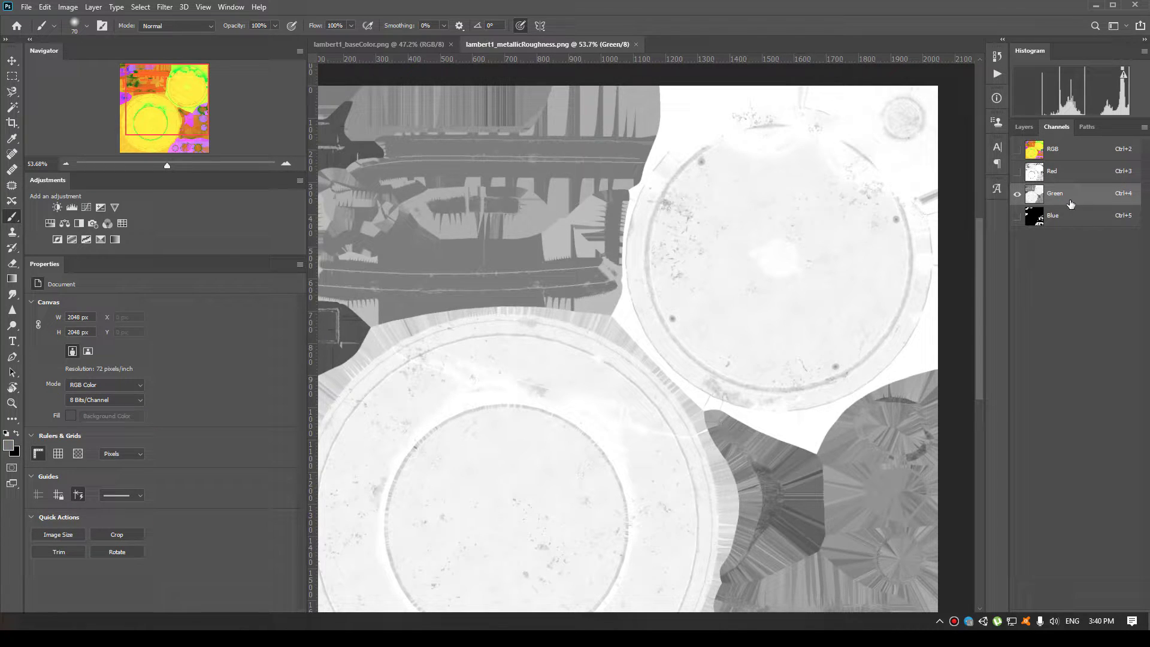
click(416, 48)
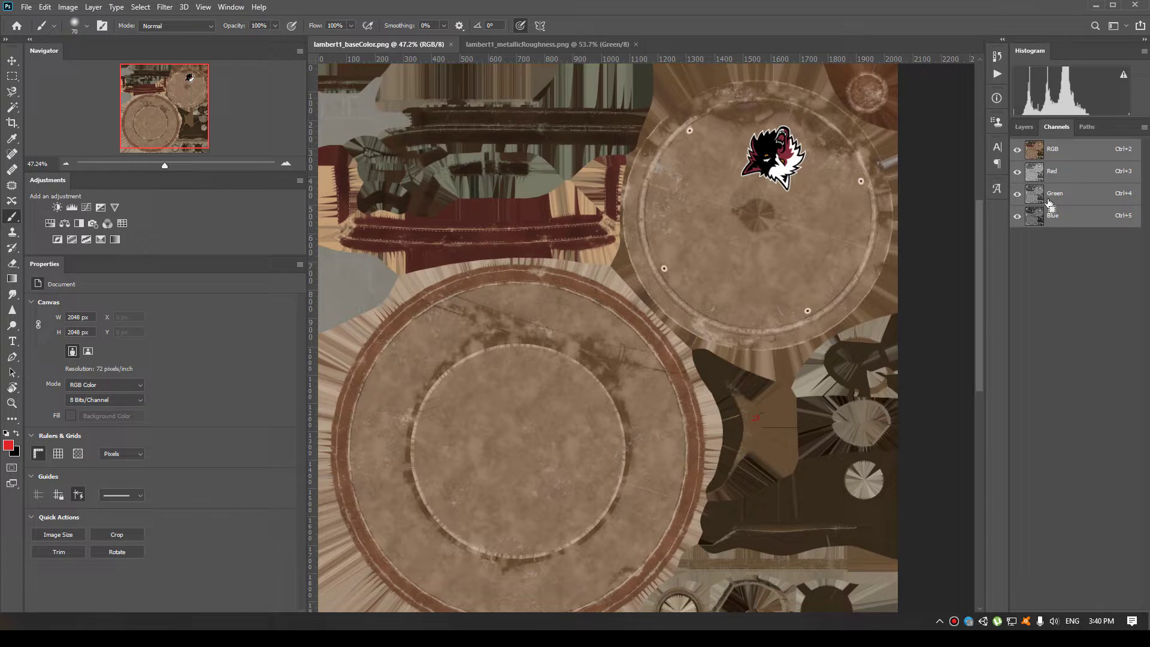
Step: Select all and copy the metallicRoughness Green channel
click(1031, 127)
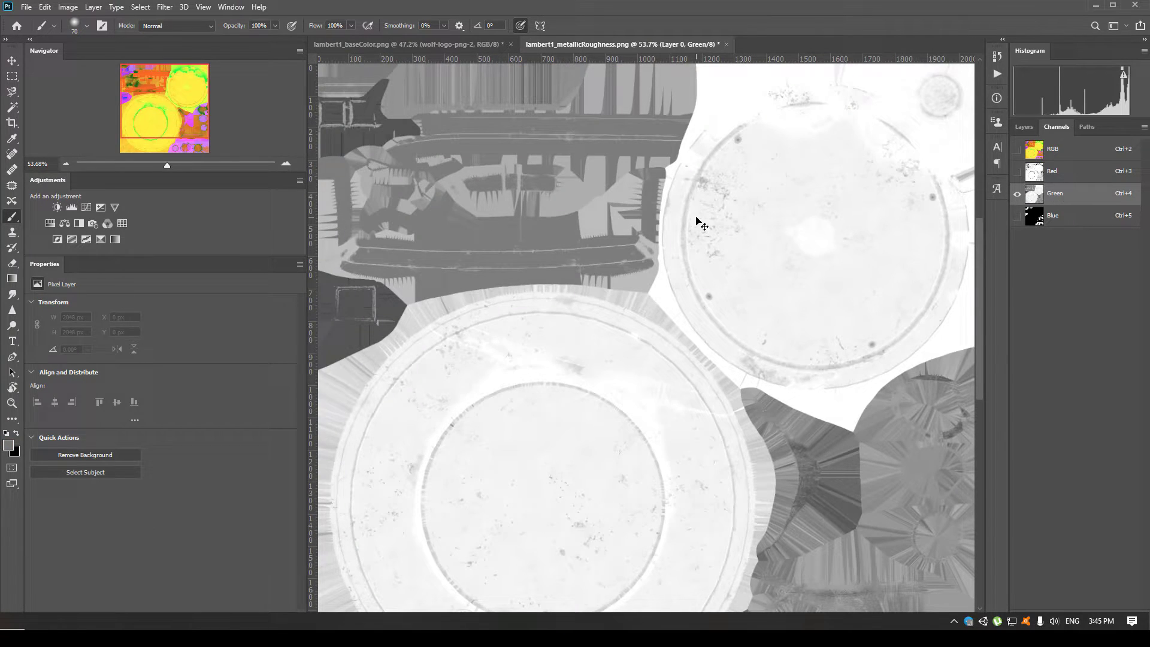
key(ctrl+a)
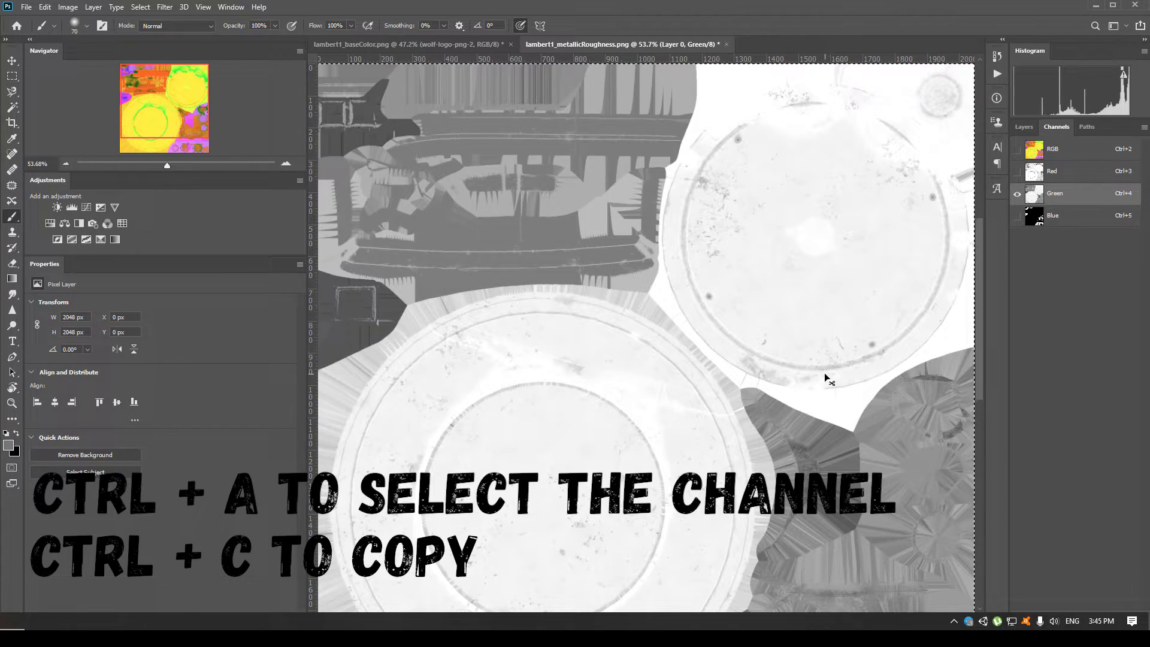
click(468, 51)
Step: Paste it into the base colour document as Layer 1 beneath the wolf logo, then open the logo's Layer Style
click(1023, 126)
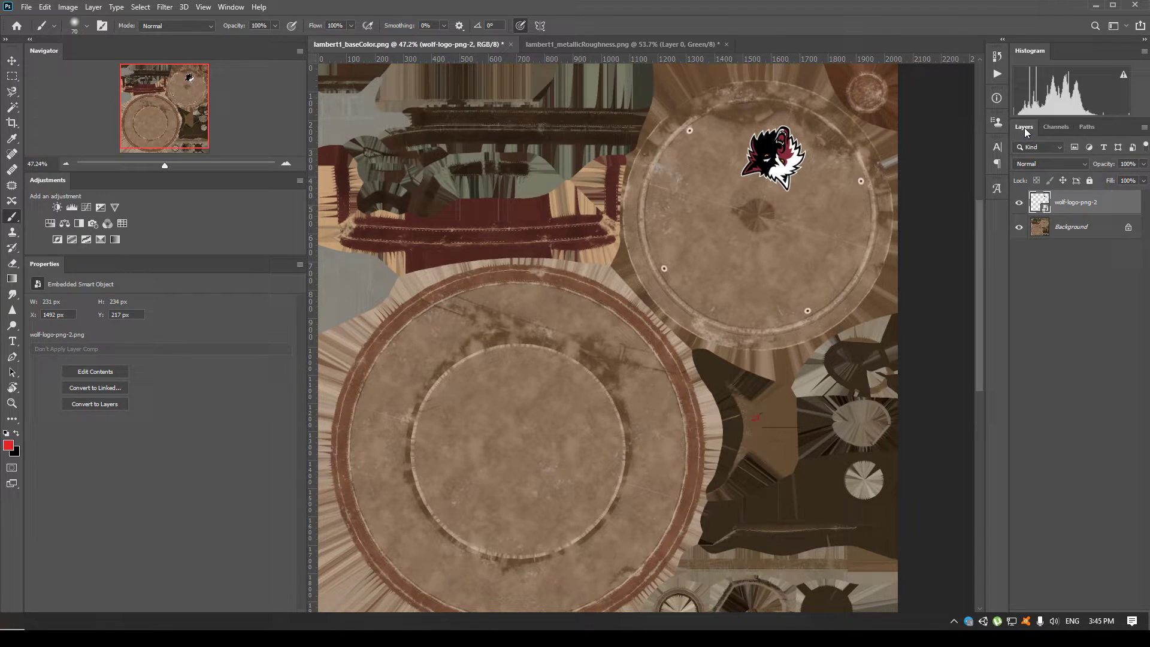
click(1083, 240)
click(1080, 207)
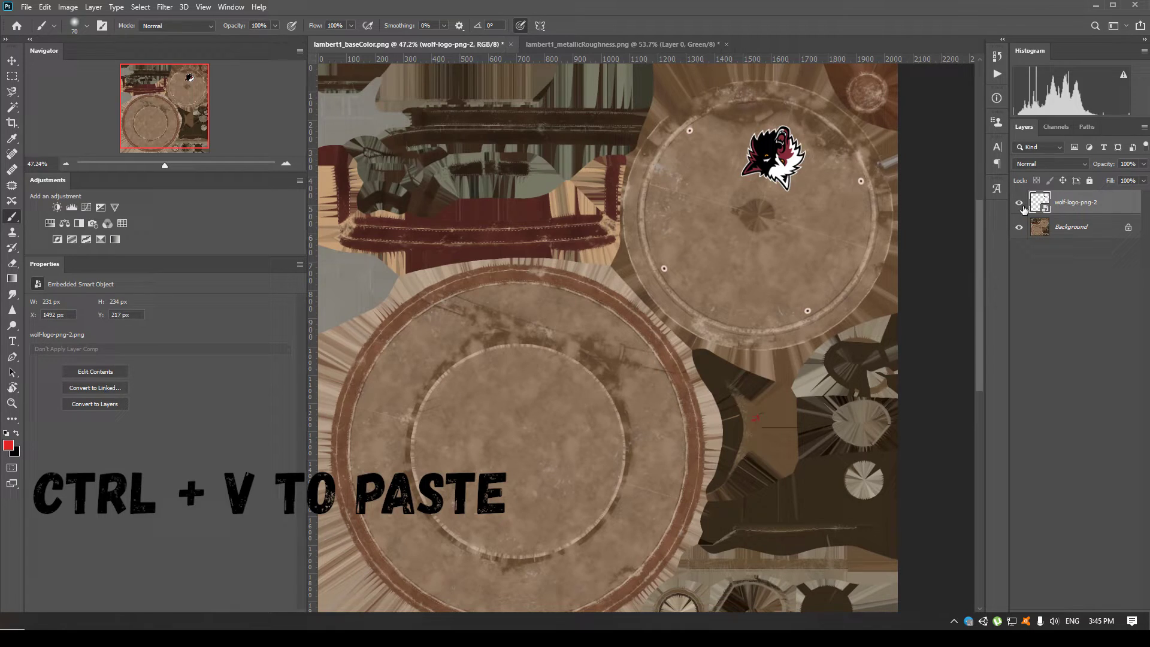
key(ctrl+v)
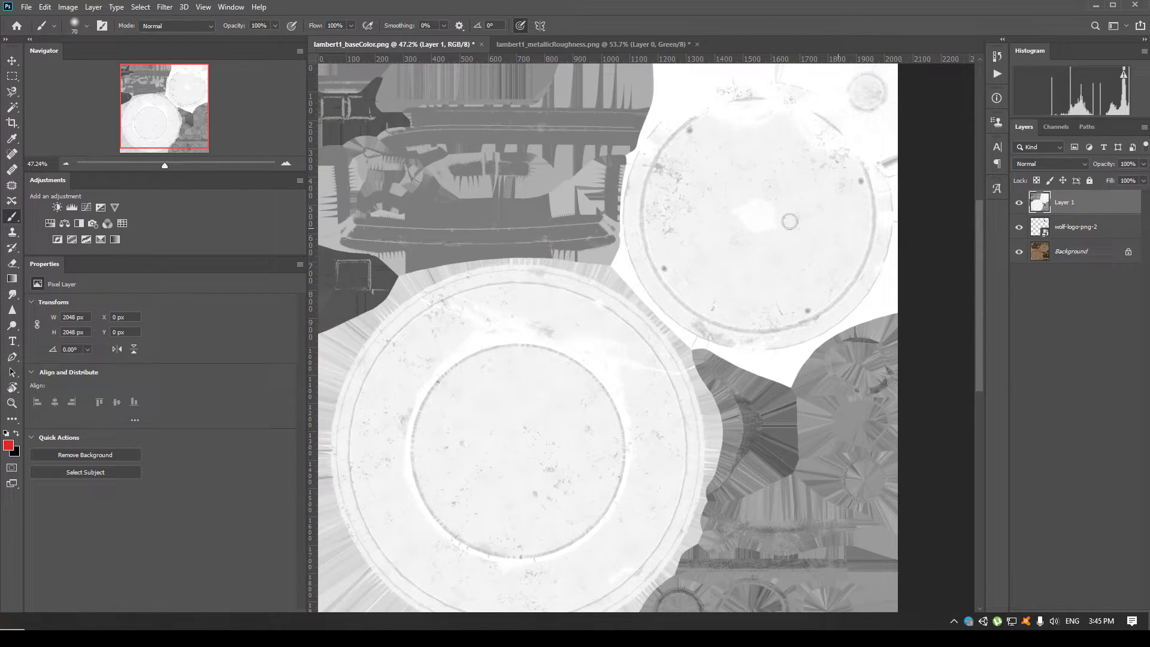
drag(1133, 214, 1121, 238)
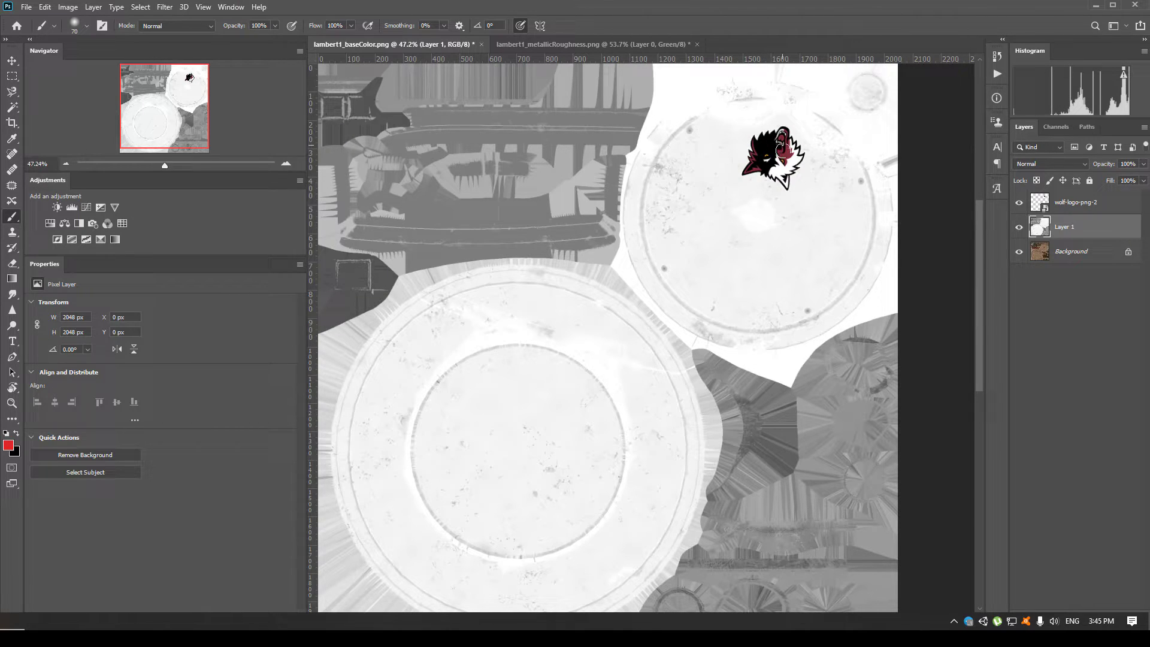
click(1136, 205)
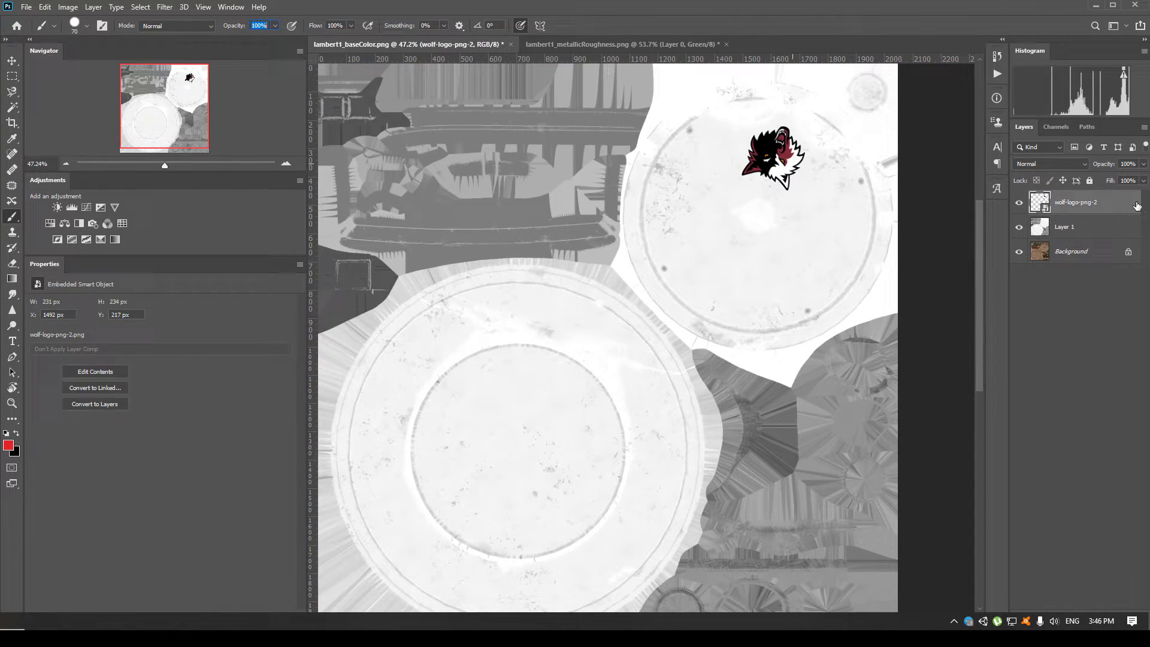
double_click(1136, 205)
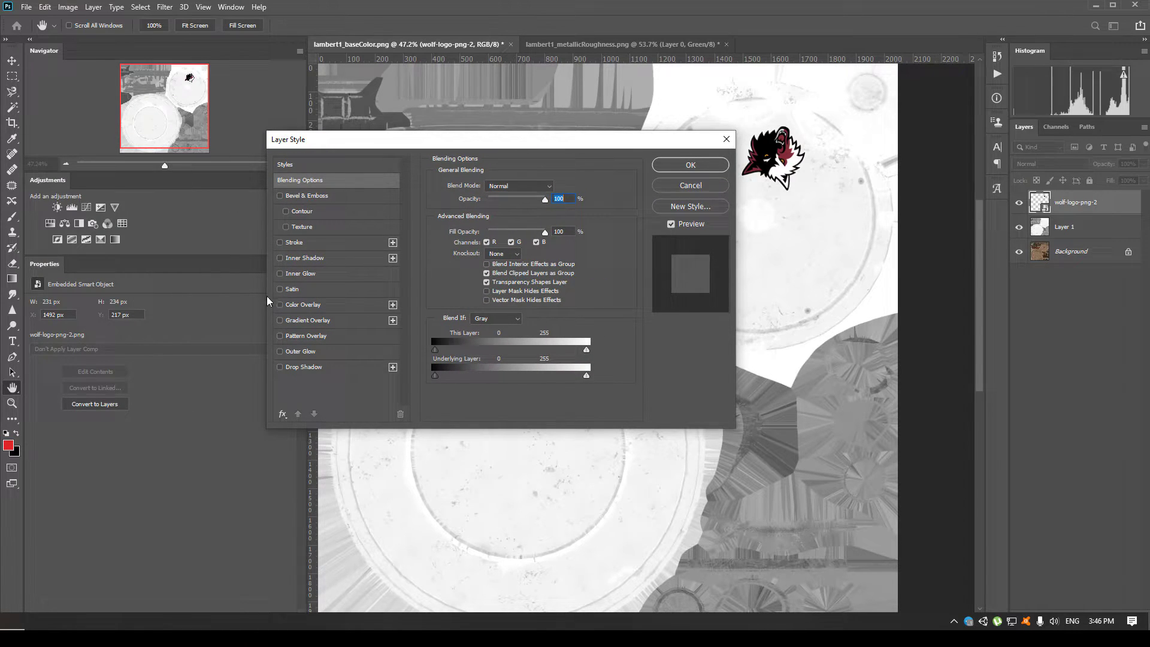
Step: Give the wolf logo a Color Overlay of mid grey sampled from the texture
click(279, 305)
drag(578, 143, 460, 149)
click(199, 311)
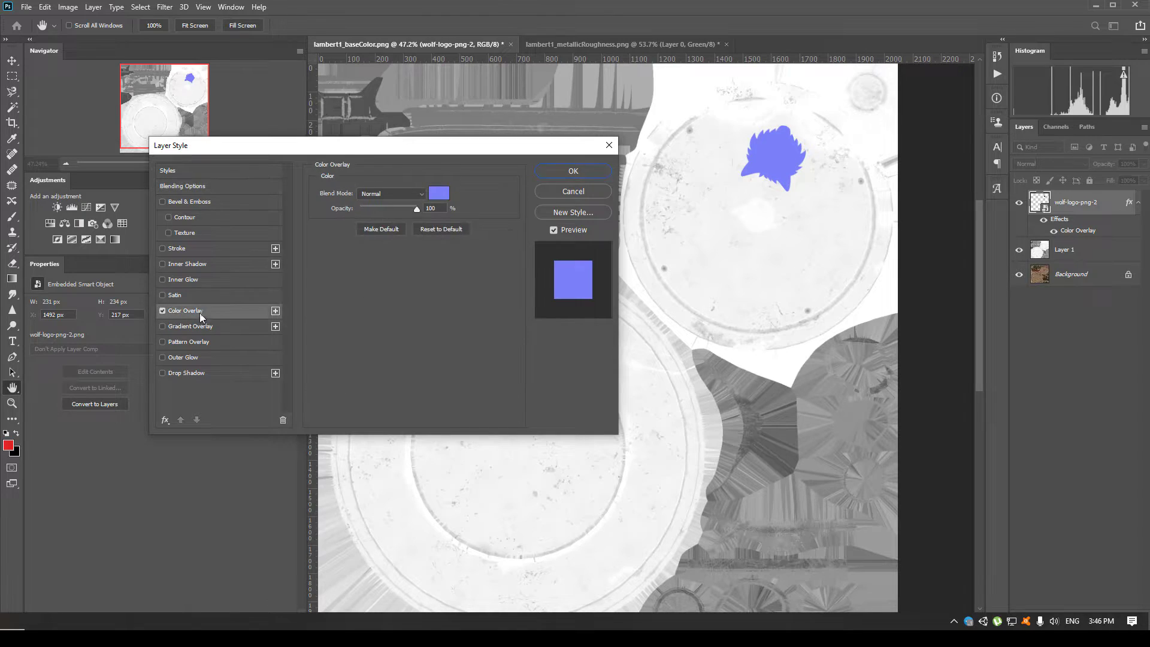
click(438, 193)
drag(18, 244, 373, 323)
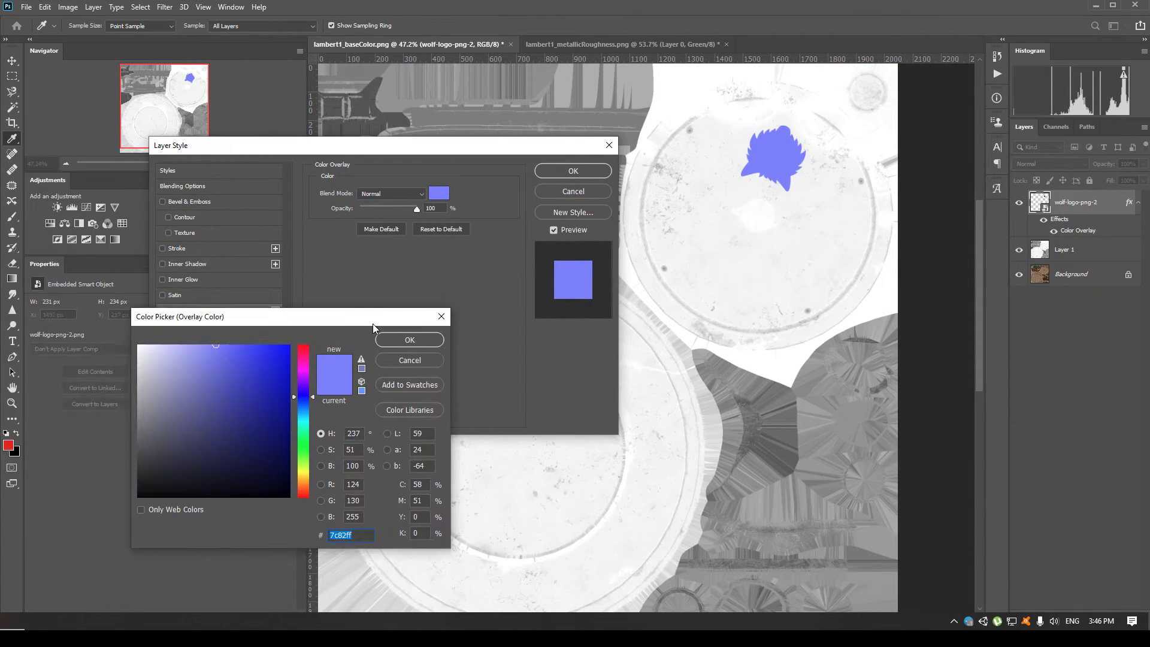
click(795, 452)
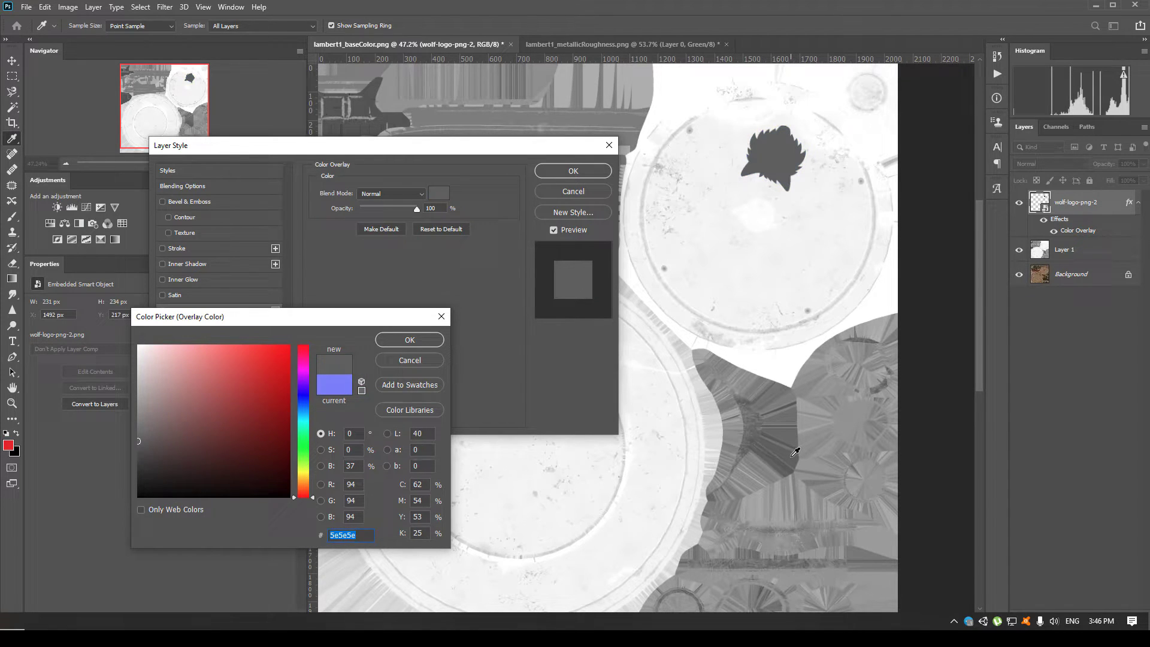
key(Return)
key(Return)
Step: Merge the logo into Layer 1, paste its shape into the metallicRoughness Green channel and save
ctrl+click(1098, 256)
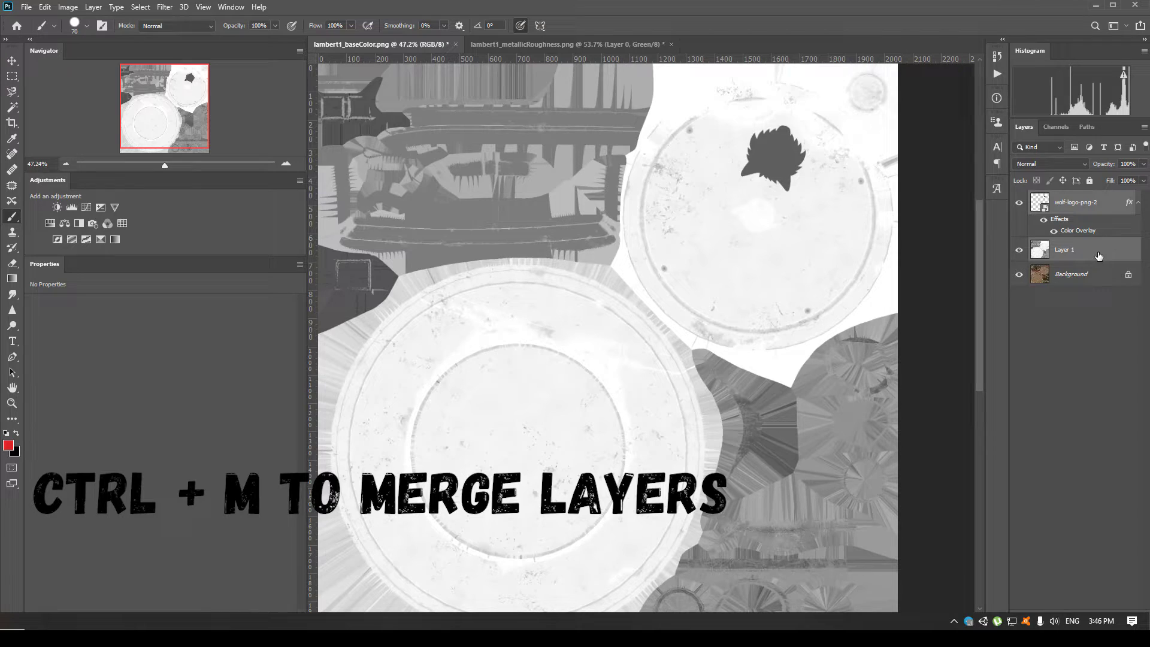
key(ctrl+e)
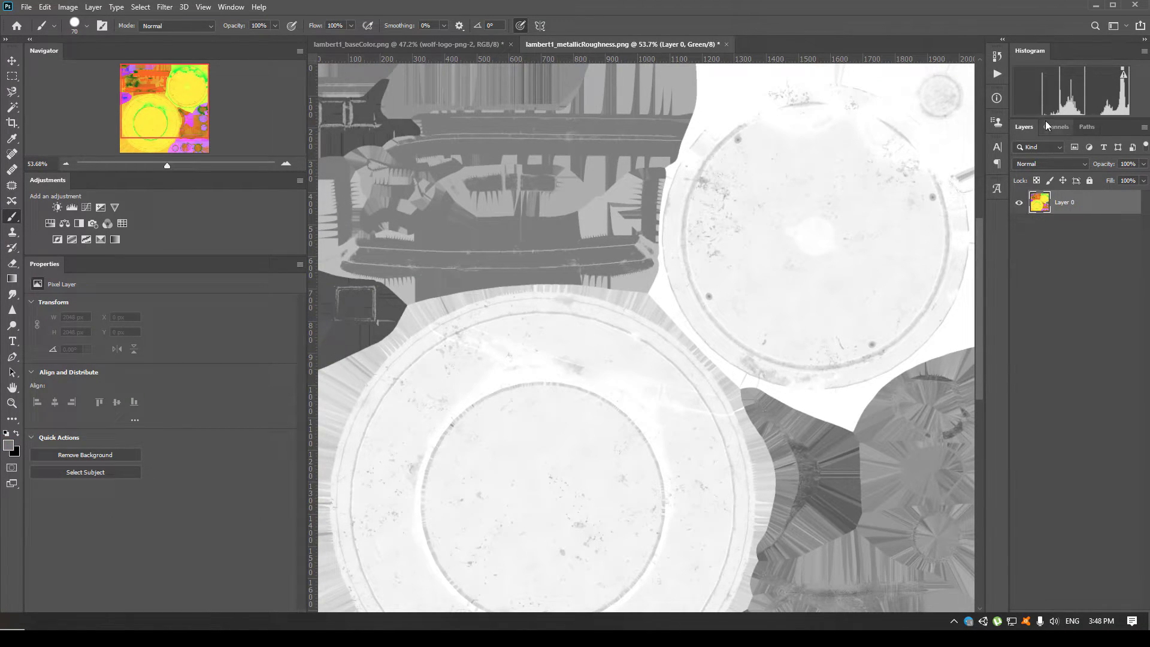
click(1057, 127)
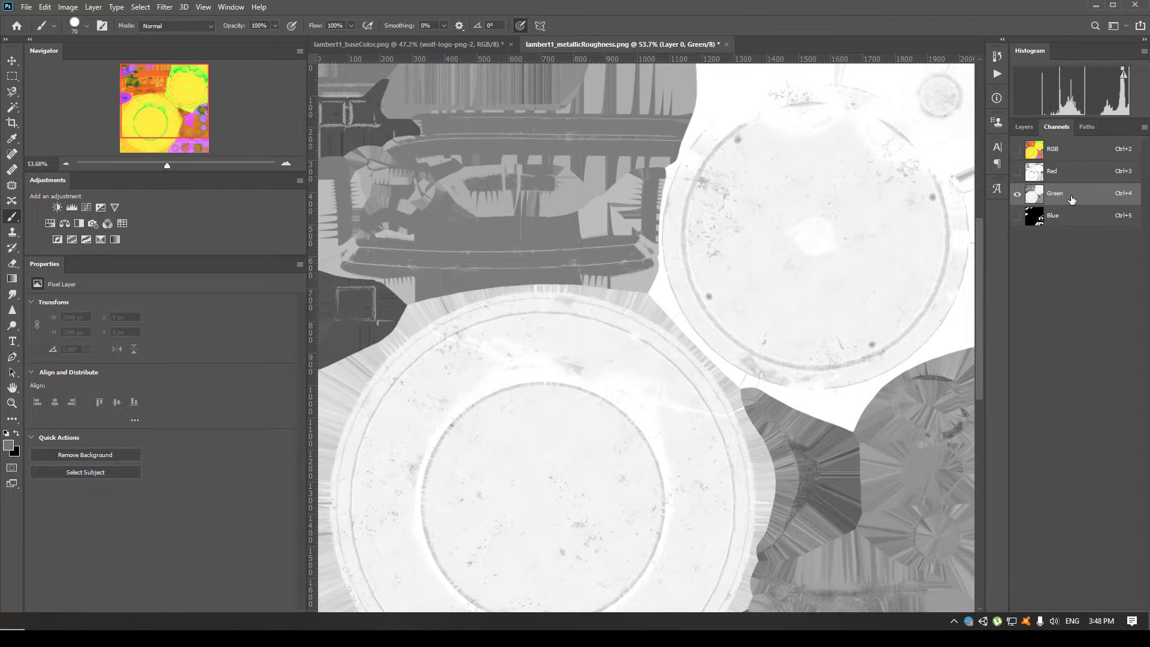
key(ctrl+v)
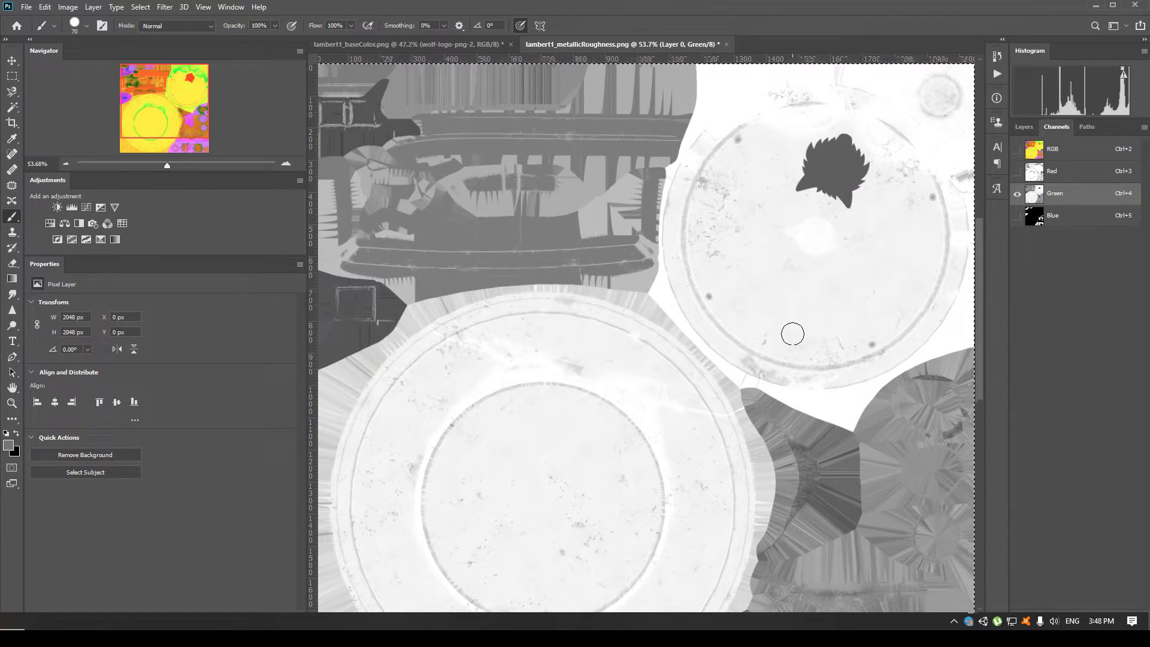
key(ctrl+s)
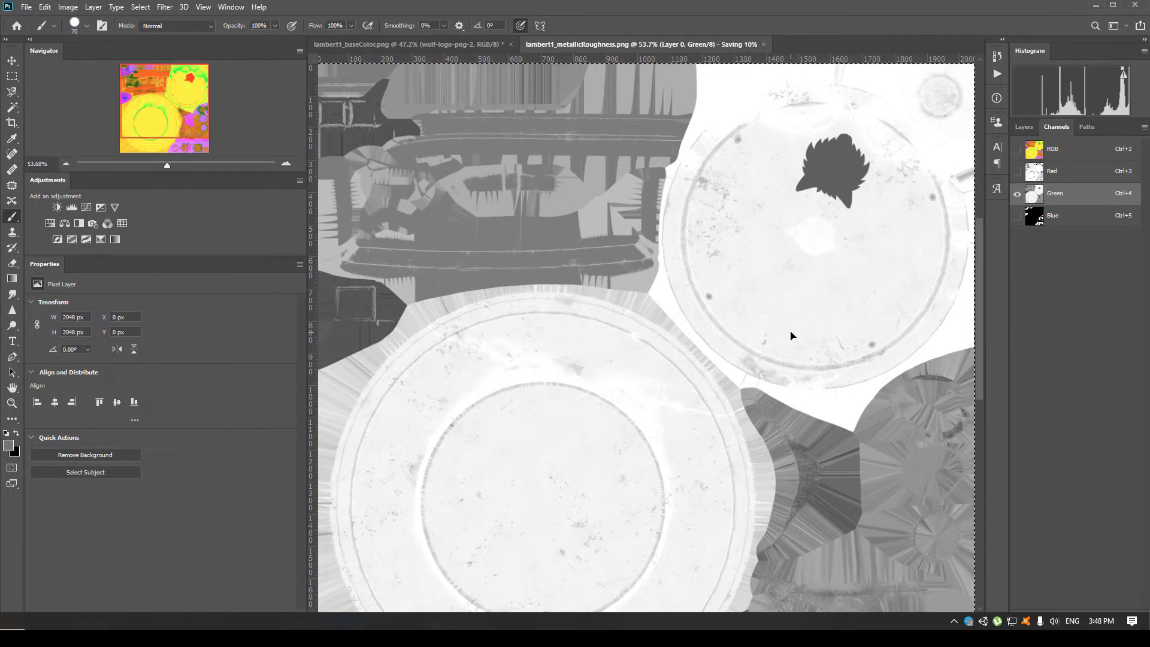
key(alt+Tab)
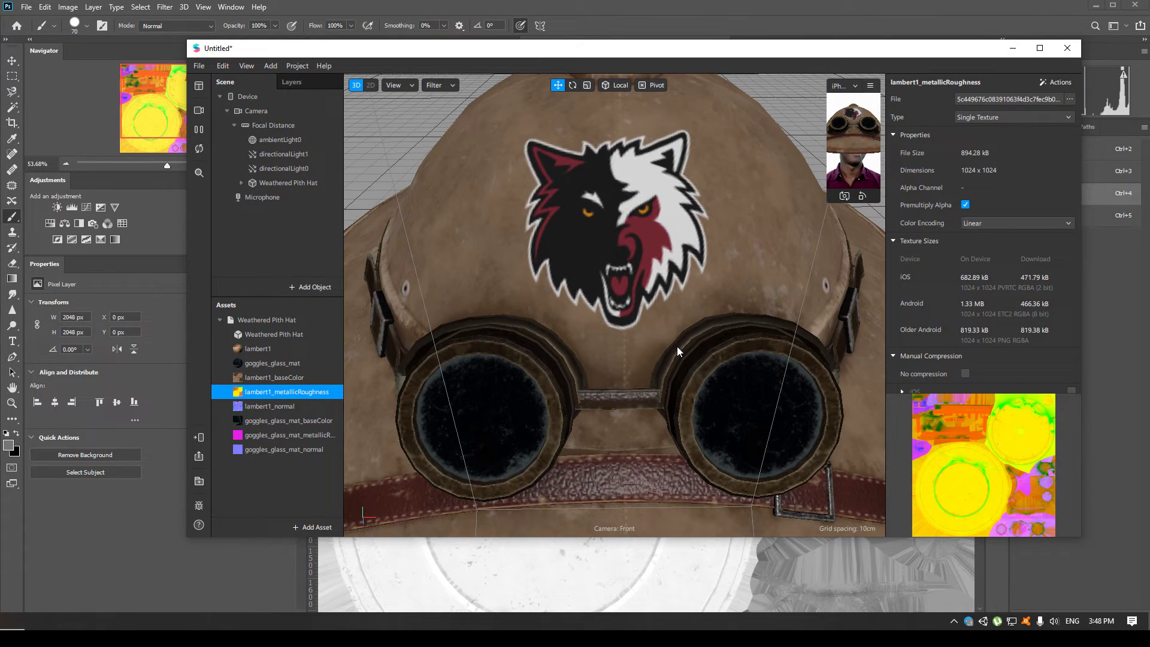
Step: Replace the lambert1_metallicRoughness asset with the edited PNG and view the hat's top
right_click(322, 397)
click(388, 504)
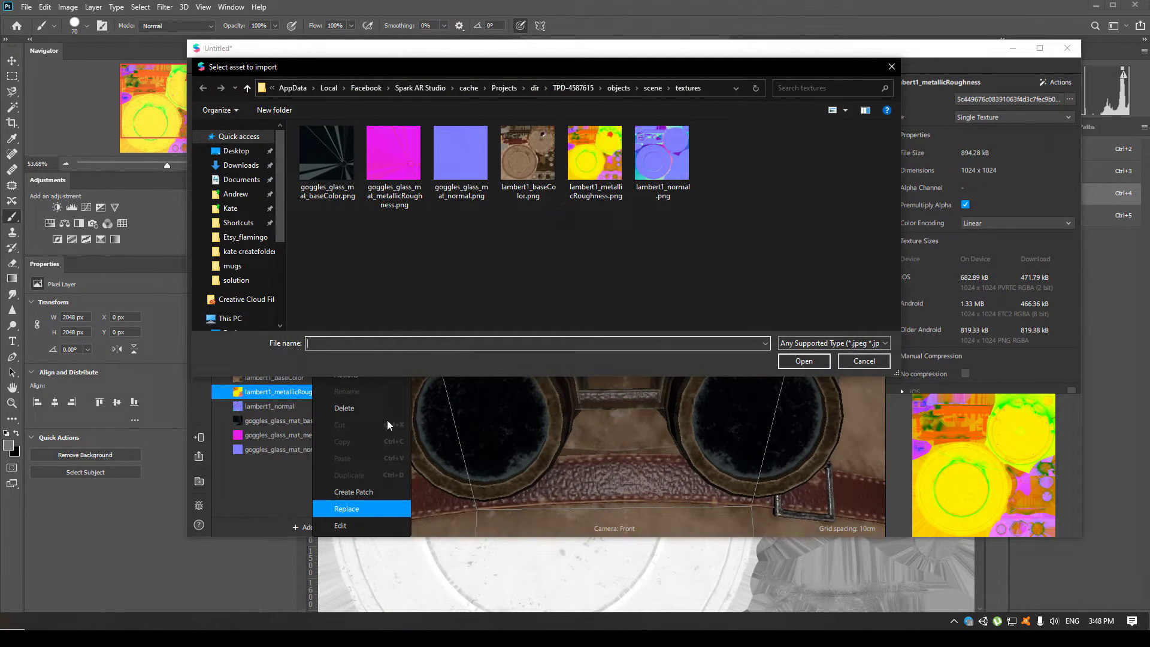
double_click(590, 182)
drag(590, 182, 530, 279)
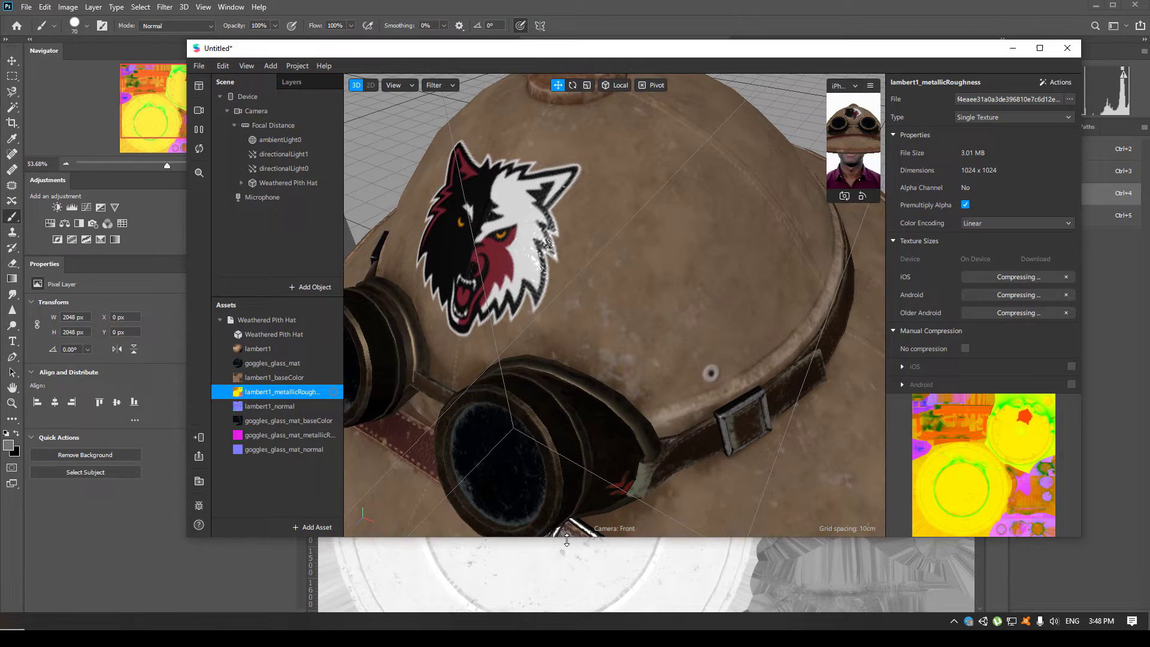
Step: Enlarge the Spark AR window and viewport, turn the hat frontward, and show lambert1_normal's details
drag(562, 537, 573, 585)
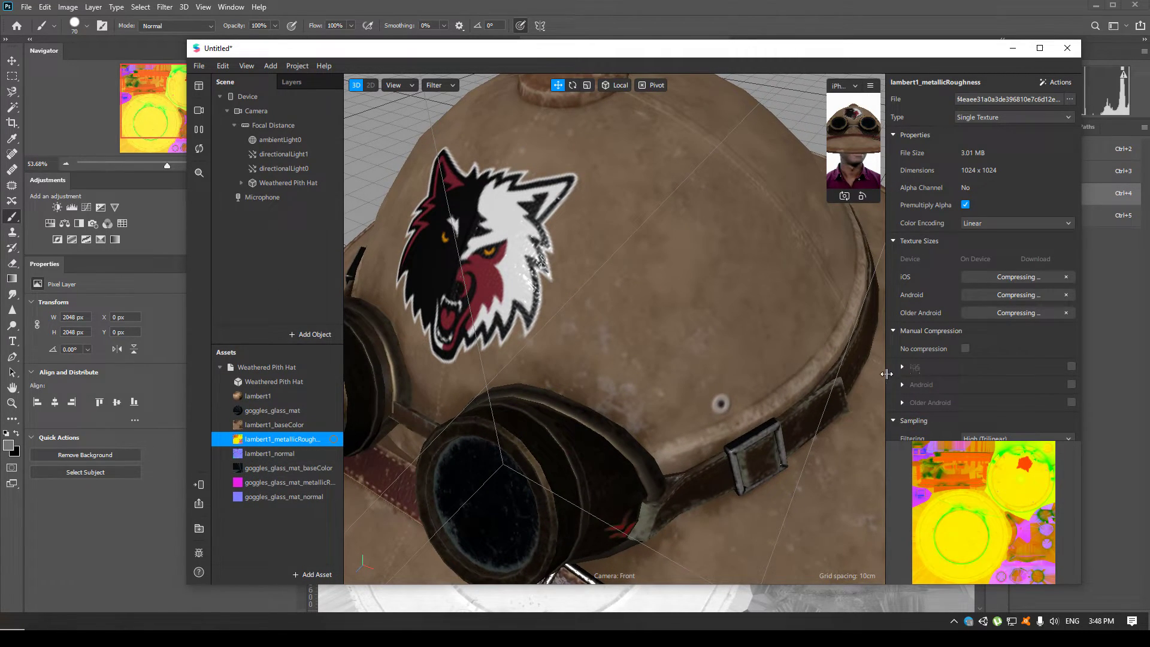
drag(886, 384, 937, 384)
drag(899, 348, 767, 314)
click(310, 455)
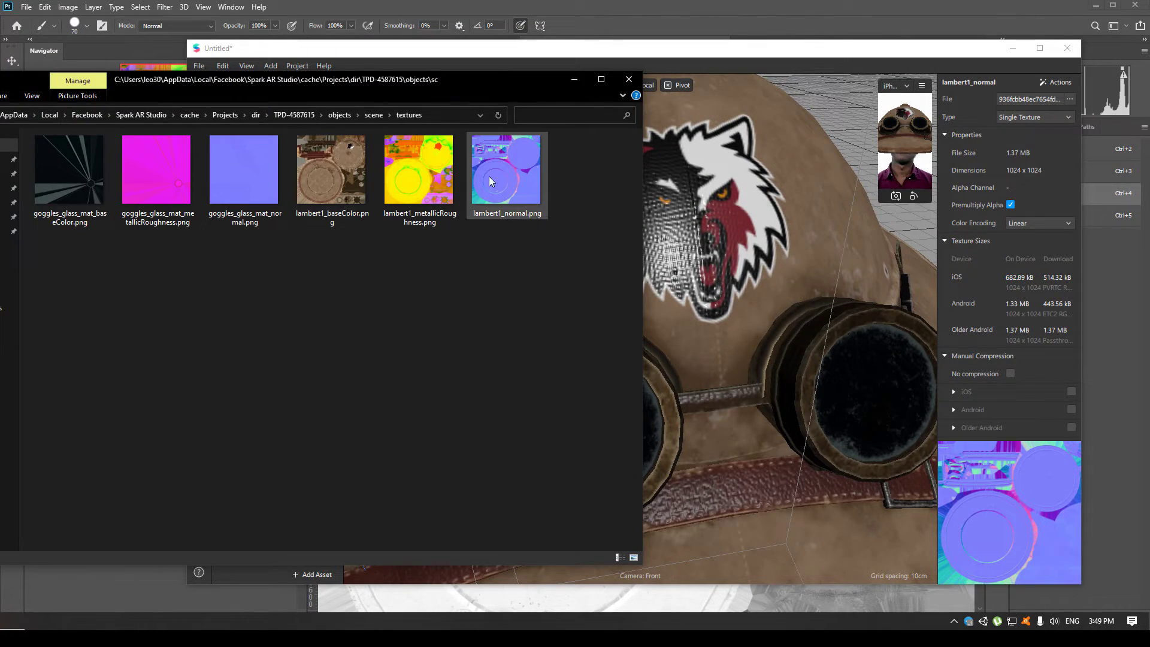
Step: Open lambert1_normal.png from the hat textures folder as a new Photoshop document
click(505, 176)
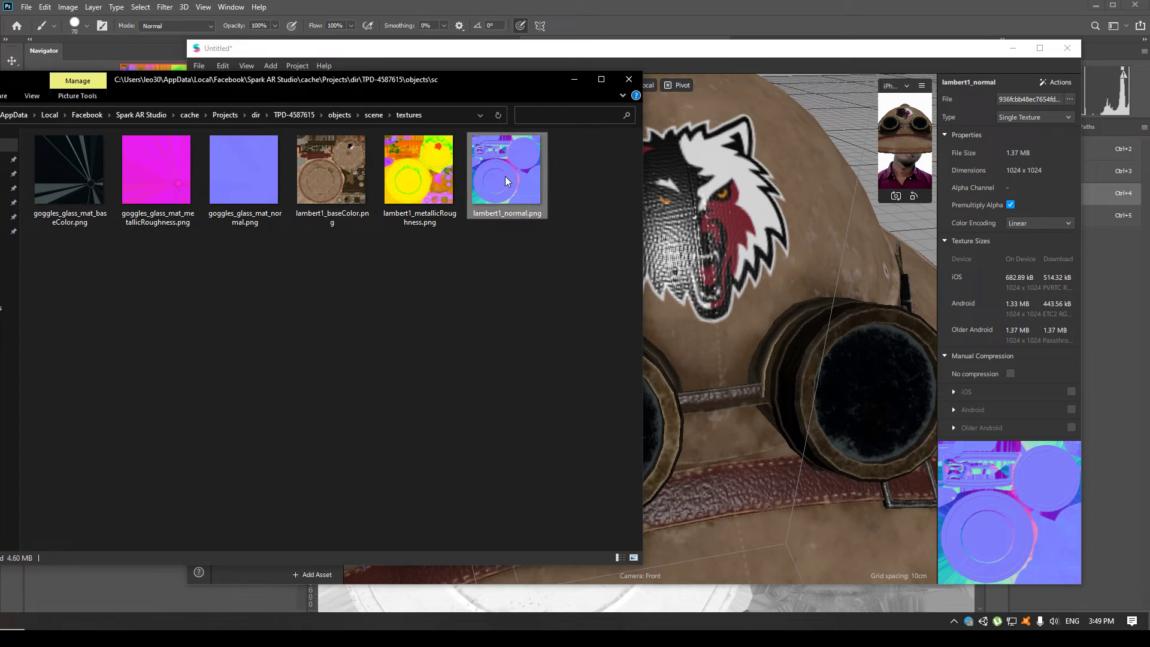
drag(513, 174, 96, 587)
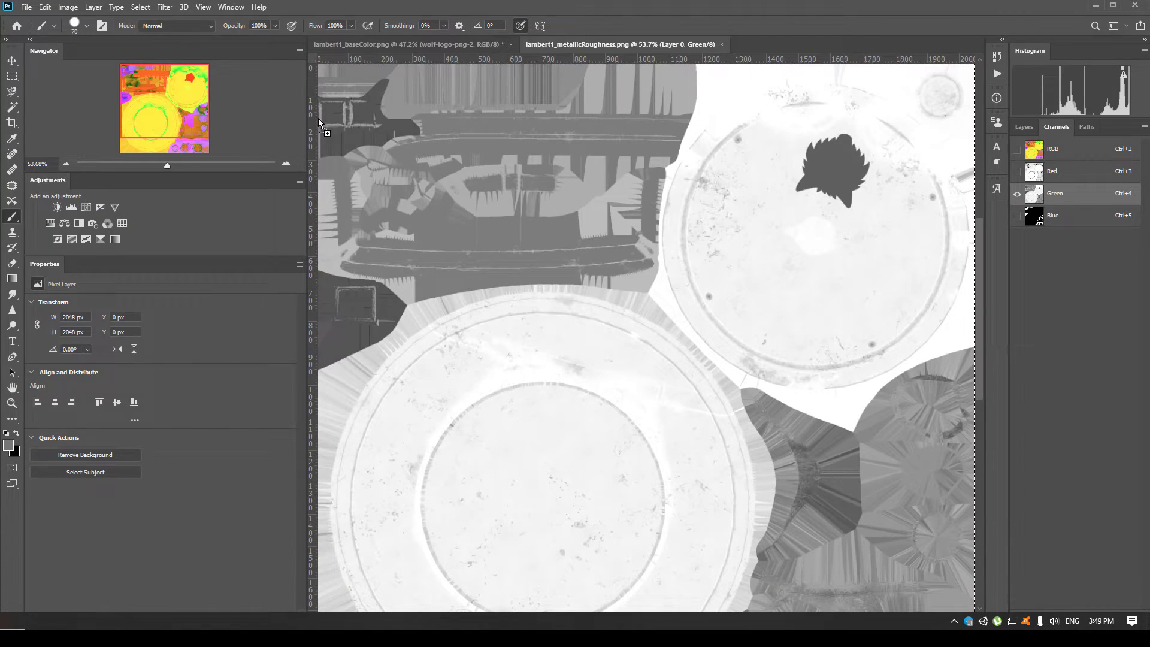
drag(318, 117, 790, 42)
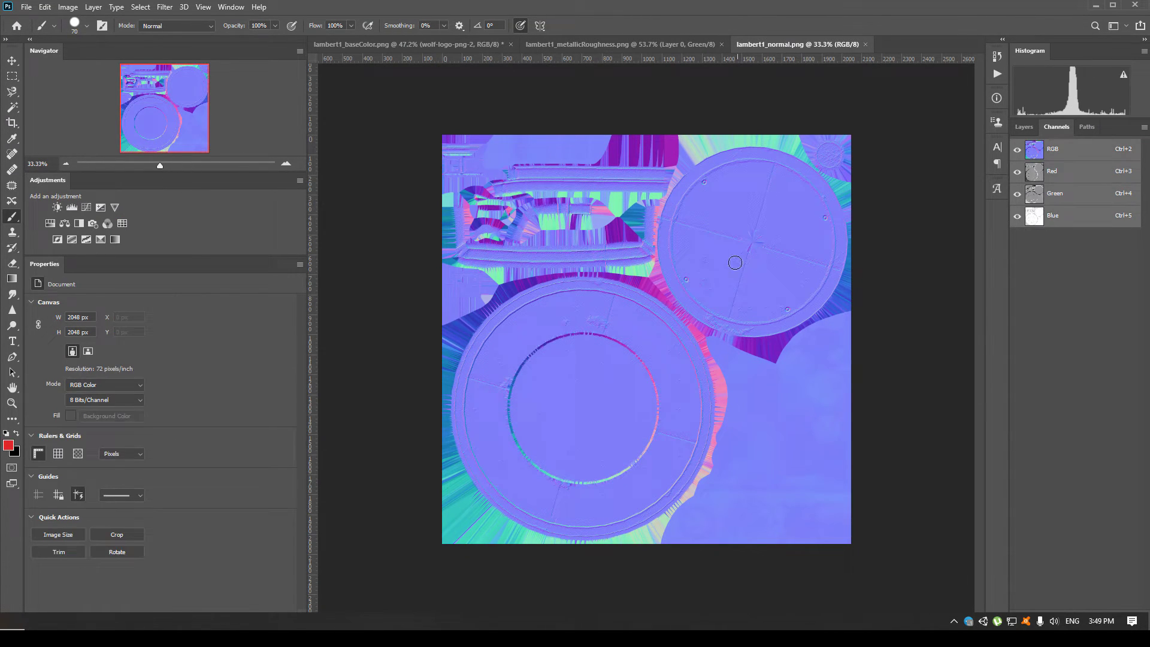
drag(161, 164, 167, 167)
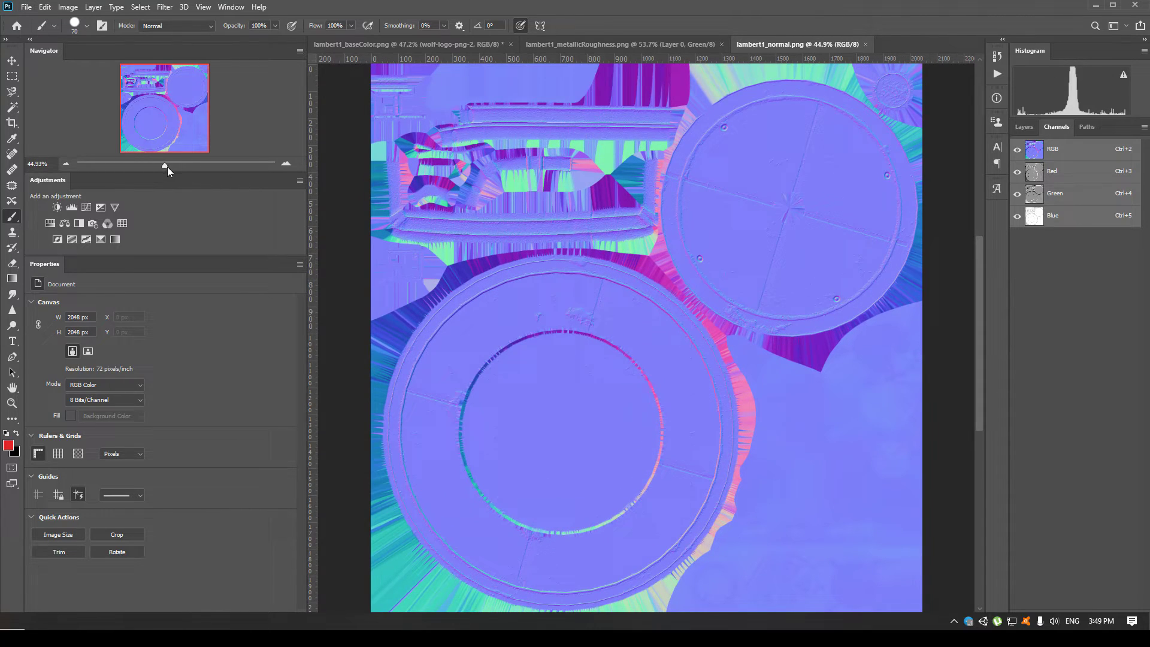
Step: Unlock the normal map, copy it into the baseColor document, and place it beneath the wolf logo
click(1129, 208)
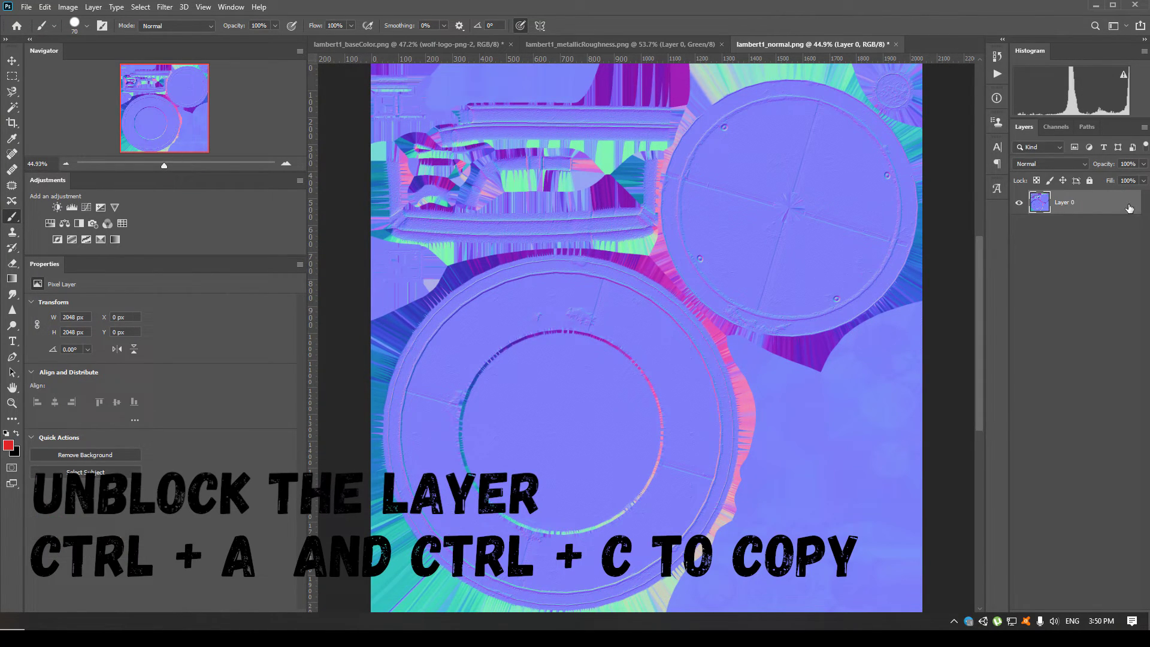
key(ctrl+Tab)
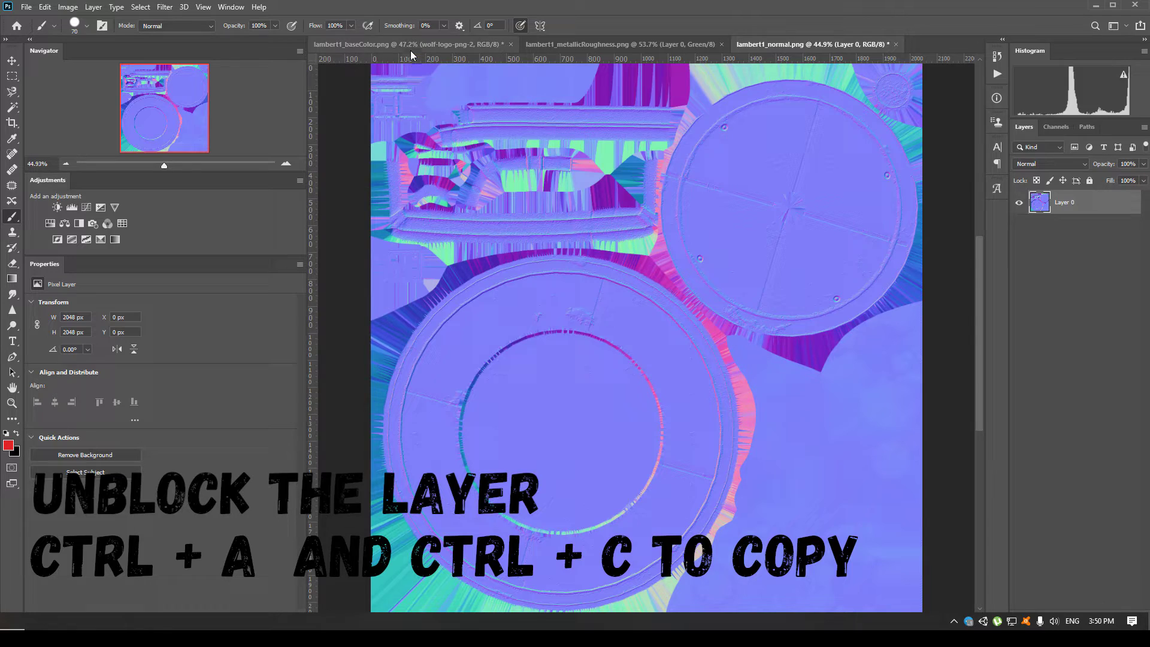
key(ctrl+v)
drag(1084, 223, 1078, 201)
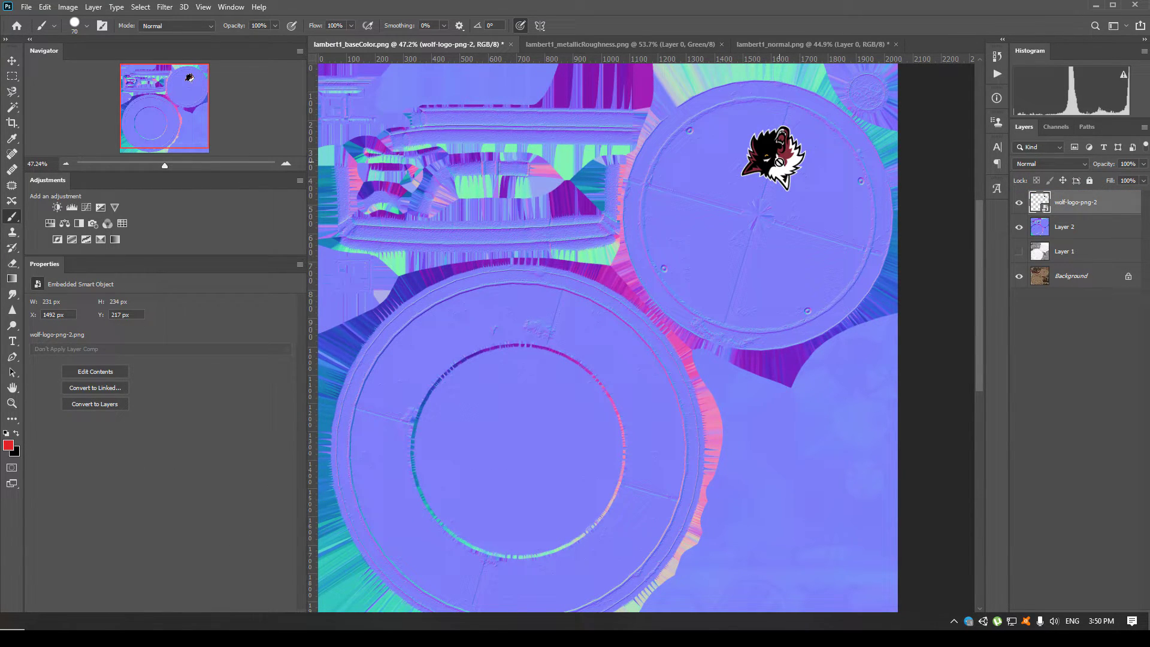
Step: Give the wolf logo layer a Color Overlay of the normal map's flat blue 808aff
double_click(1136, 210)
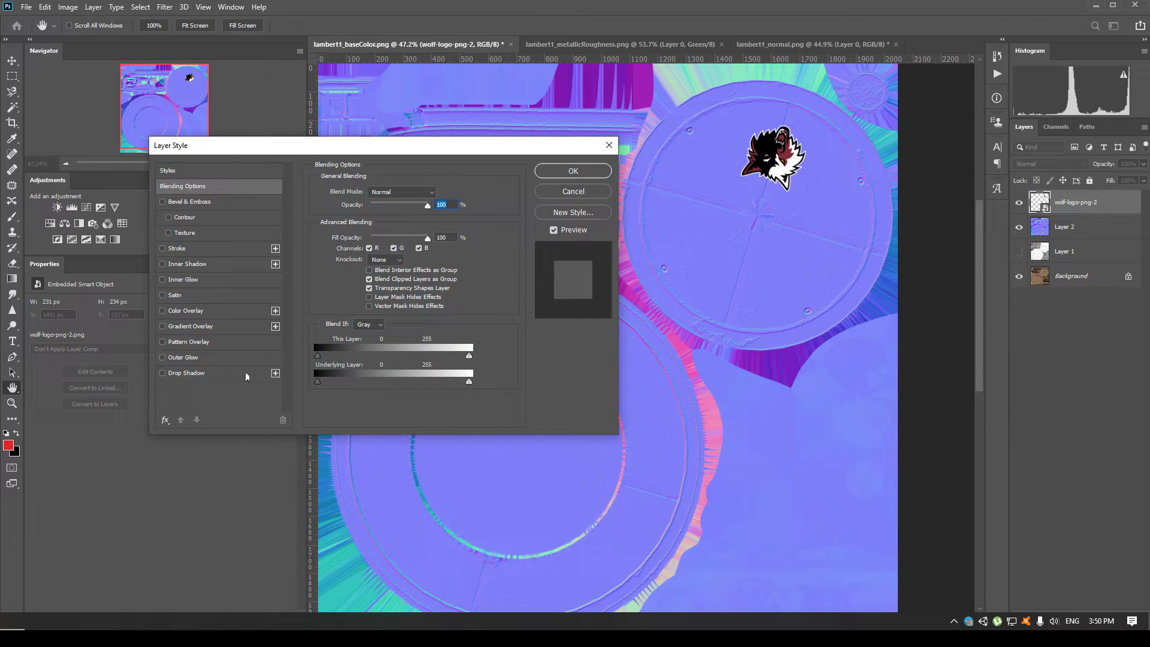
click(162, 310)
click(215, 310)
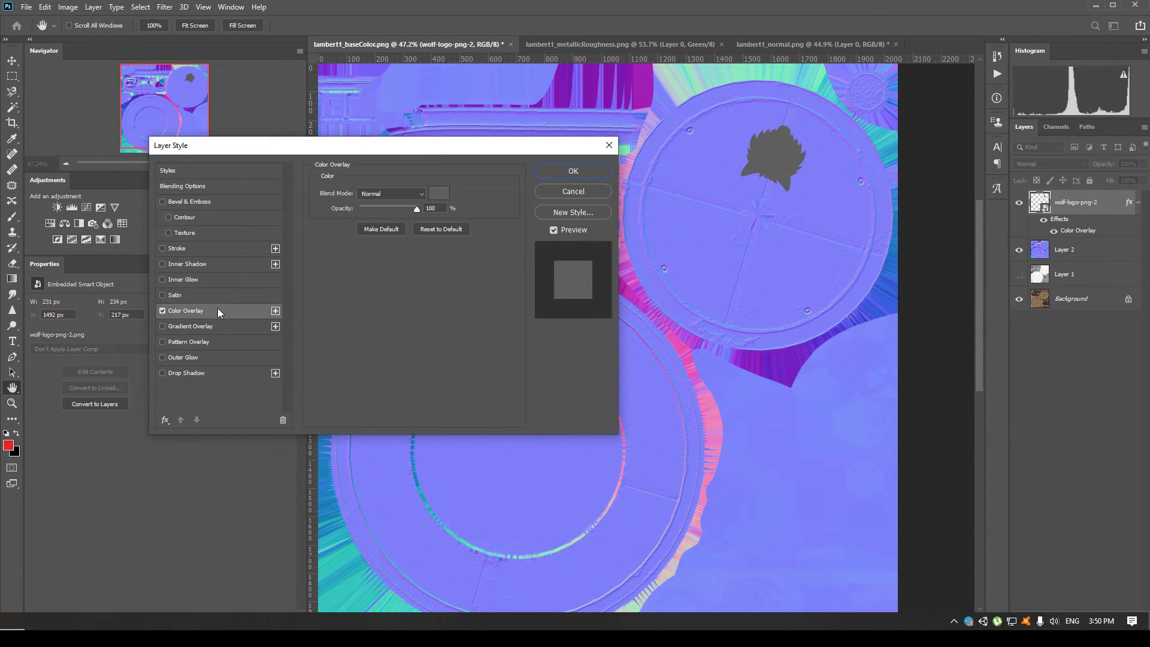
click(438, 193)
click(866, 596)
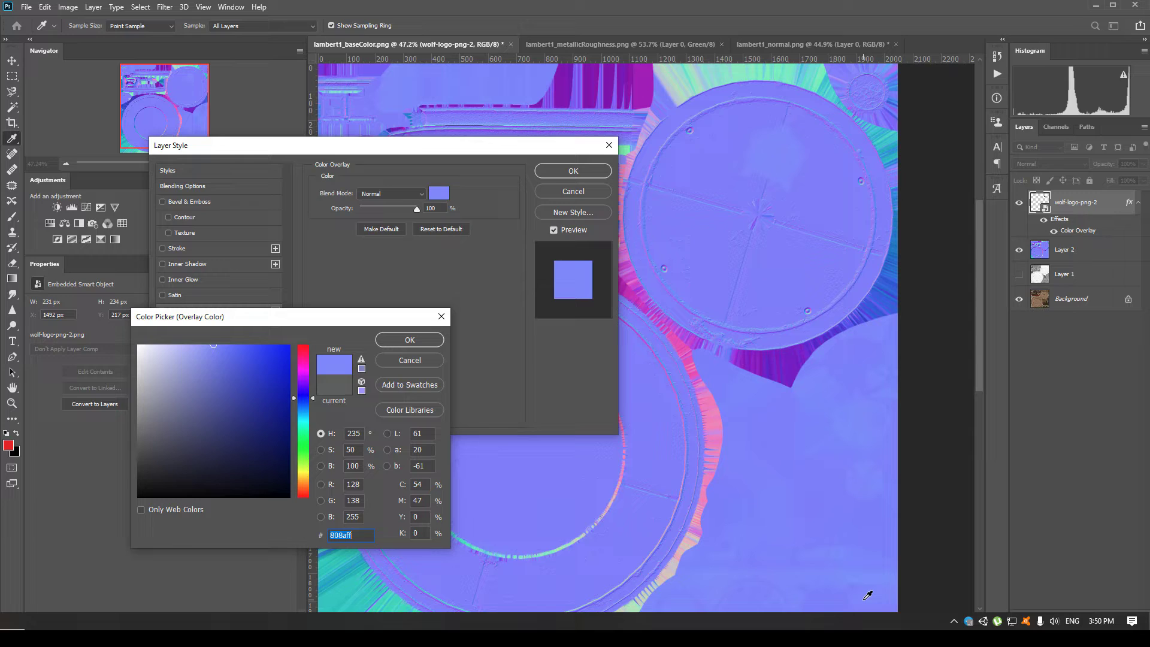
click(409, 339)
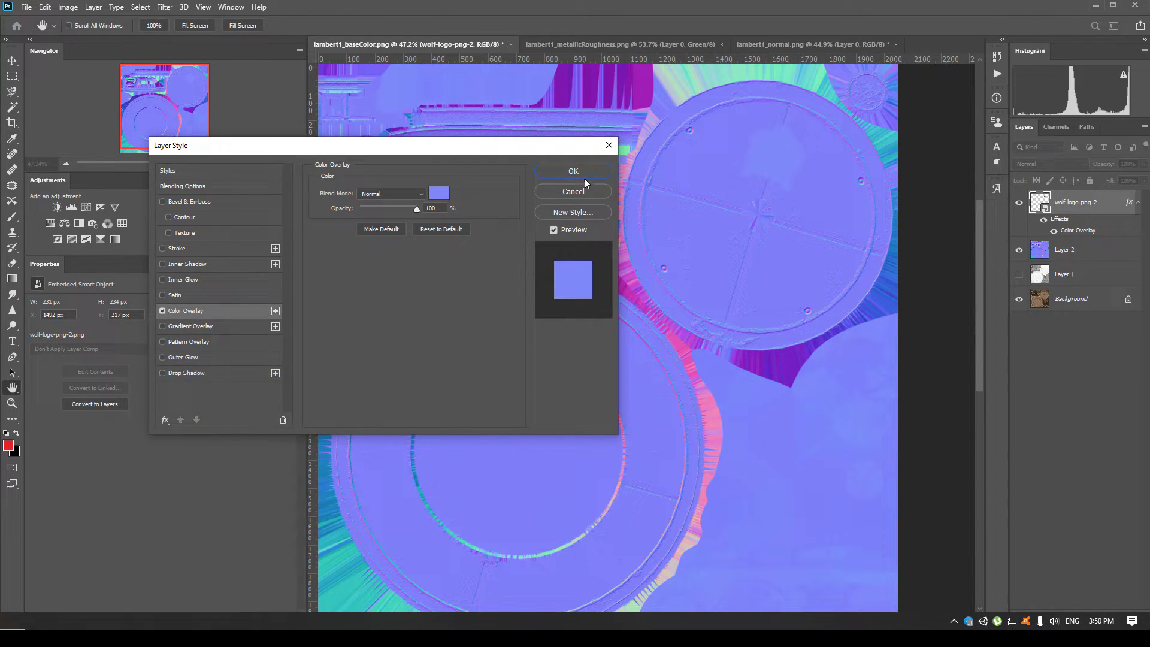
click(573, 171)
key(b)
scroll(840, 177, up, 4)
scroll(745, 169, up, 2)
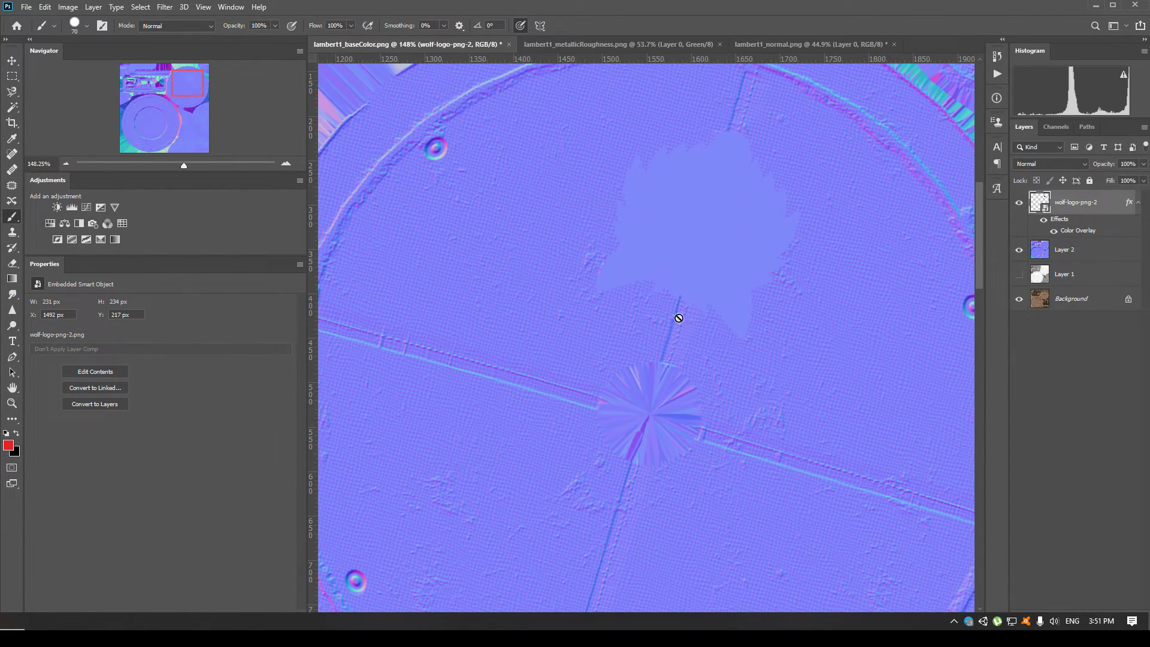
Step: Recheck that the logo's colour overlay stays 808aff and inspect the flat logo
double_click(1121, 234)
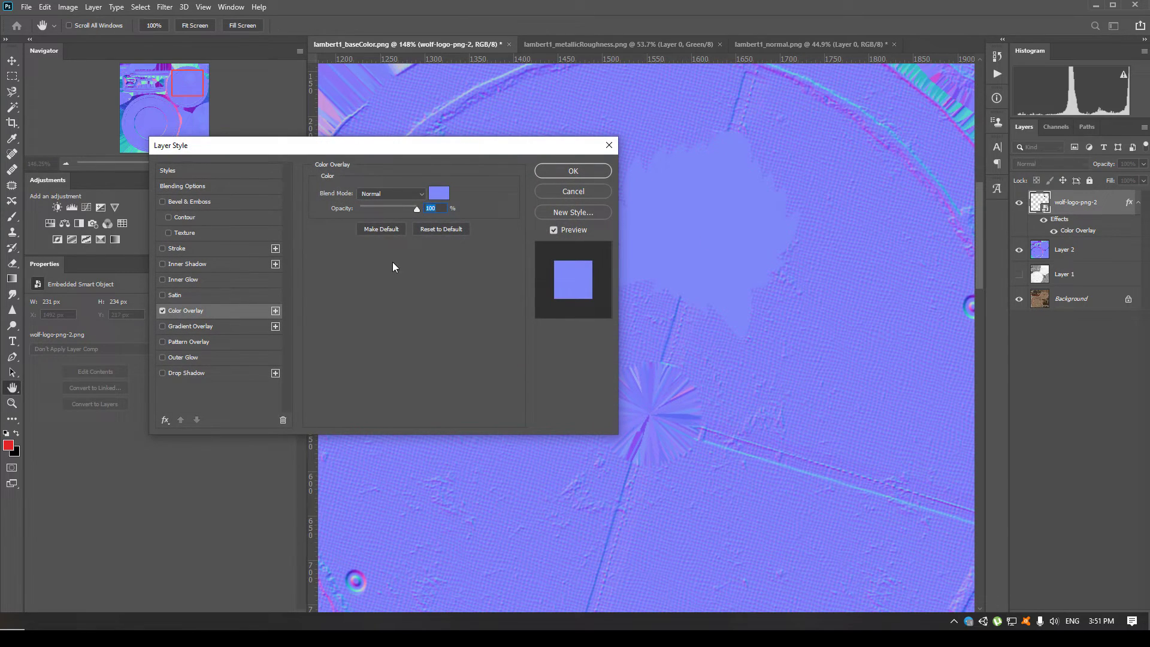
click(439, 193)
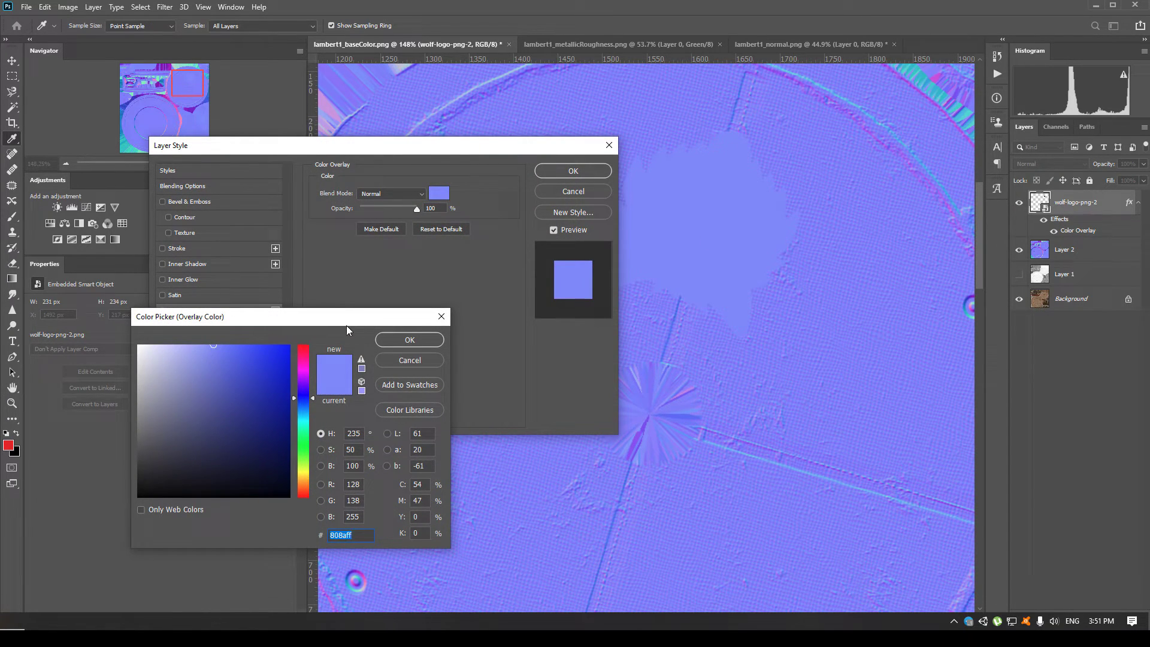
drag(347, 325, 555, 244)
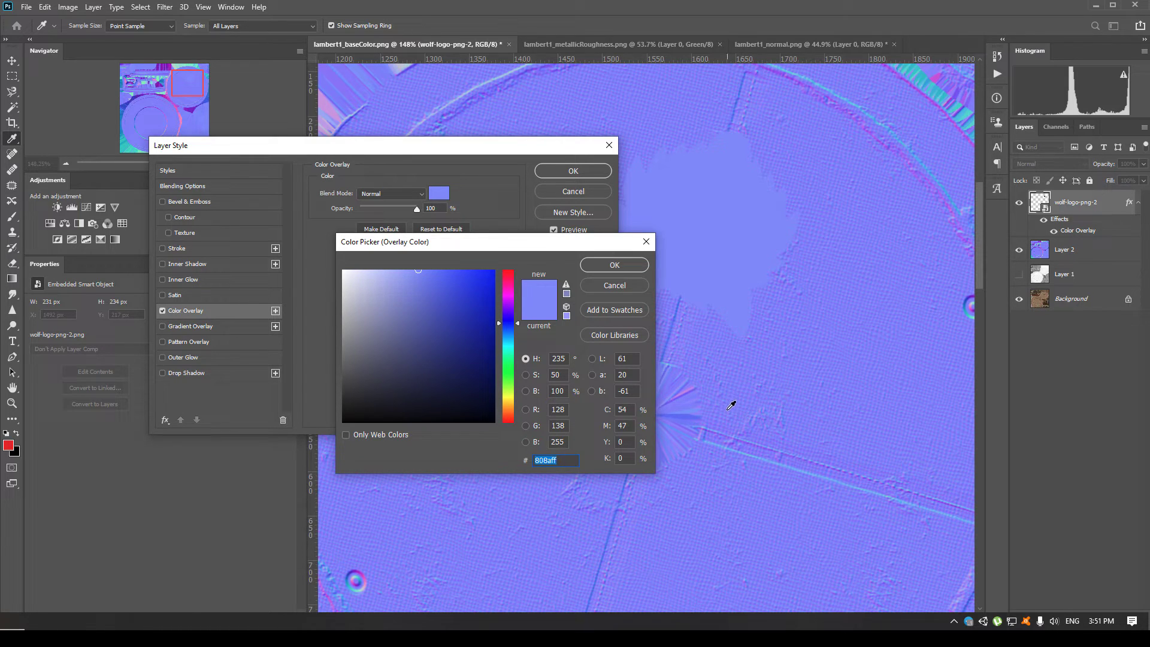
click(613, 265)
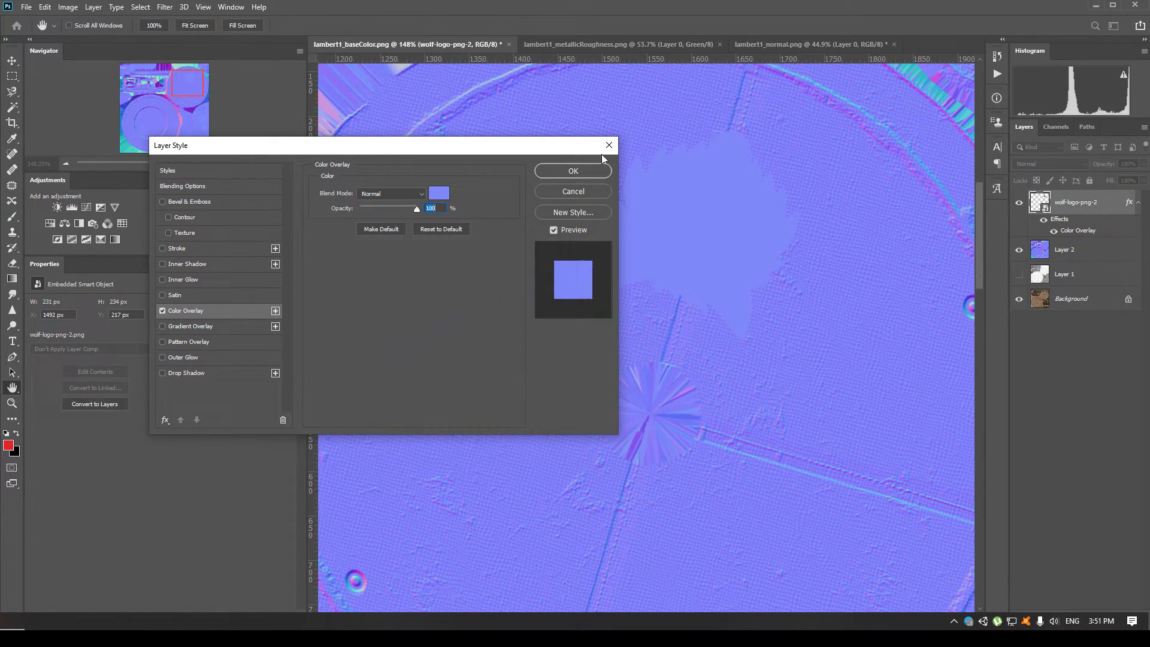
click(592, 170)
mouse_move(191, 96)
mouse_down()
mouse_move(257, 144)
mouse_move(199, 119)
mouse_move(196, 101)
mouse_up()
scroll(458, 242, down, 8)
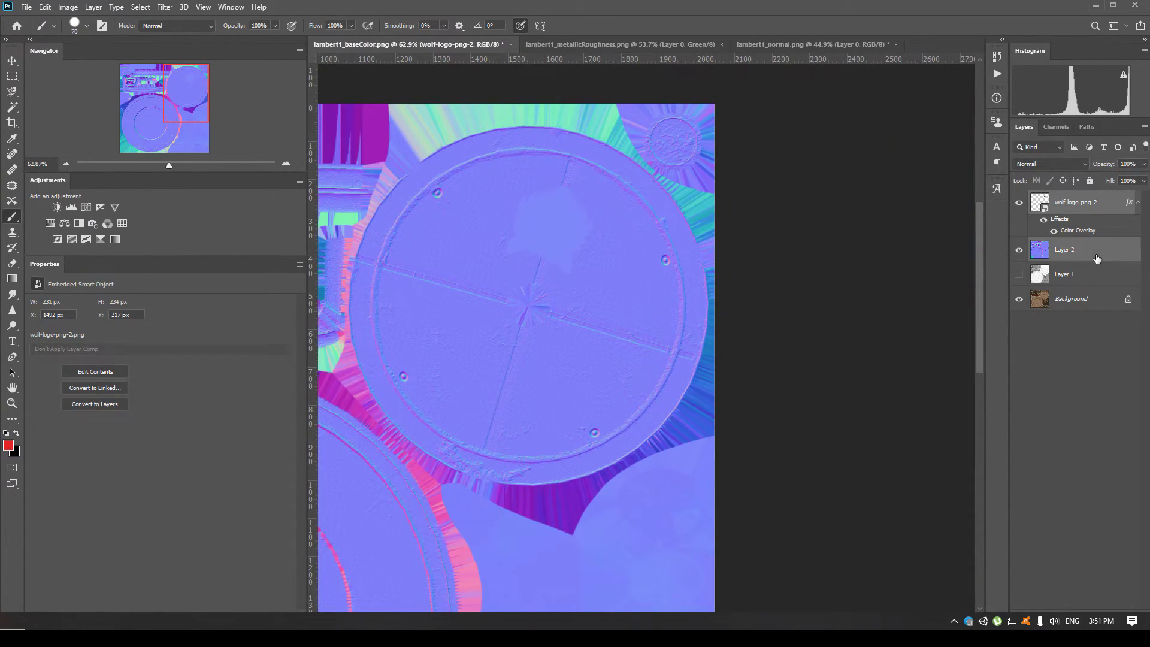
Step: Merge the flat blue logo into the lambert1_normal document's normal map layer
key(ctrl+z)
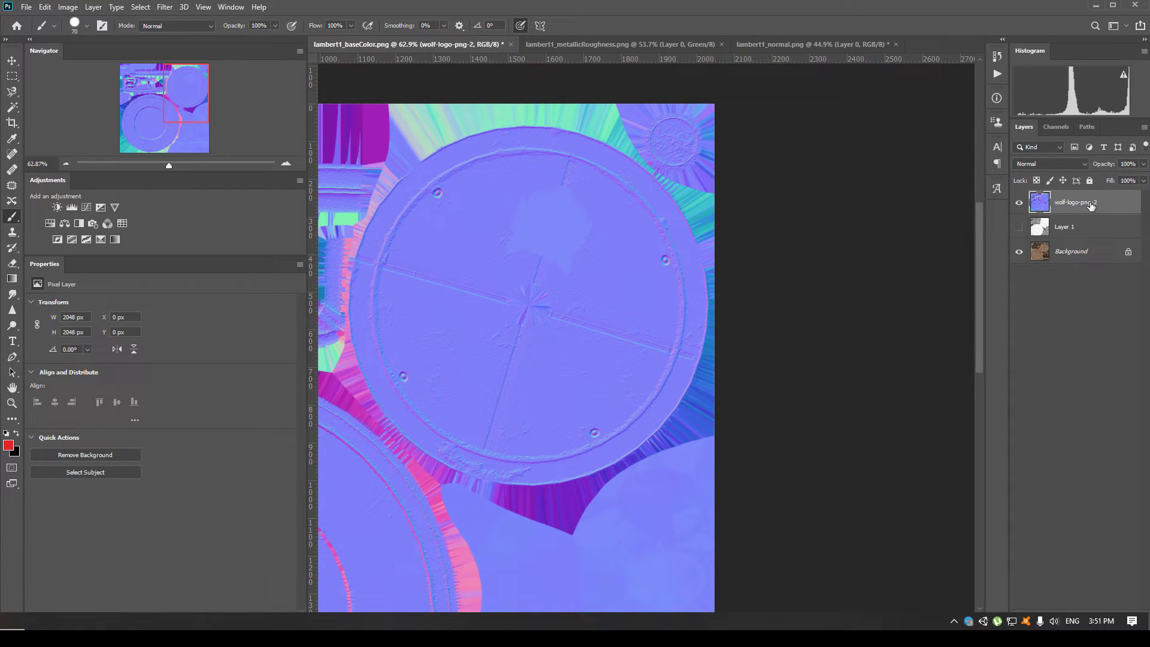
click(818, 45)
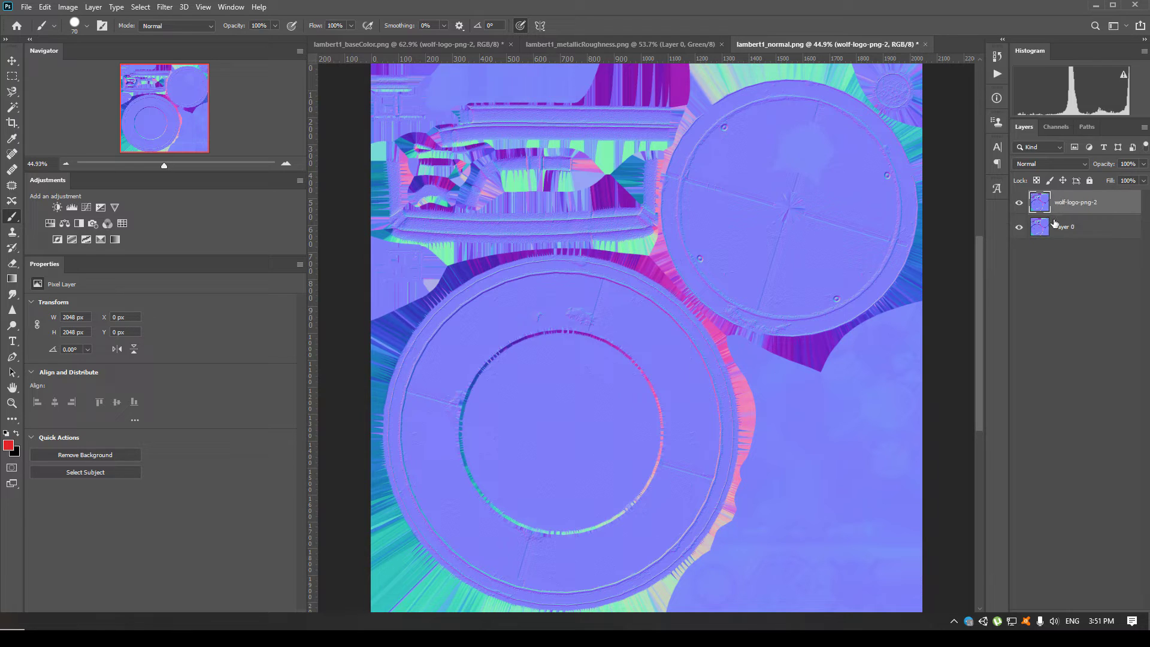
key(ctrl+e)
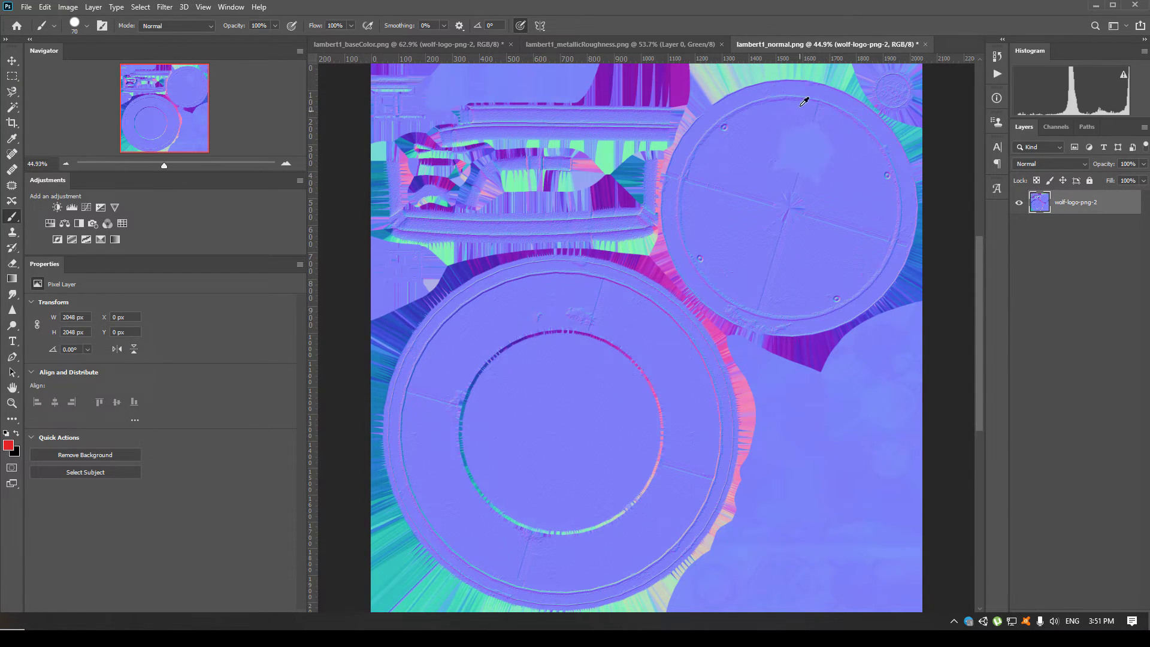
scroll(845, 155, up, 3)
Step: Replace the lambert1_normal asset in Spark AR with the edited lambert1_normal.png file
key(alt+Tab)
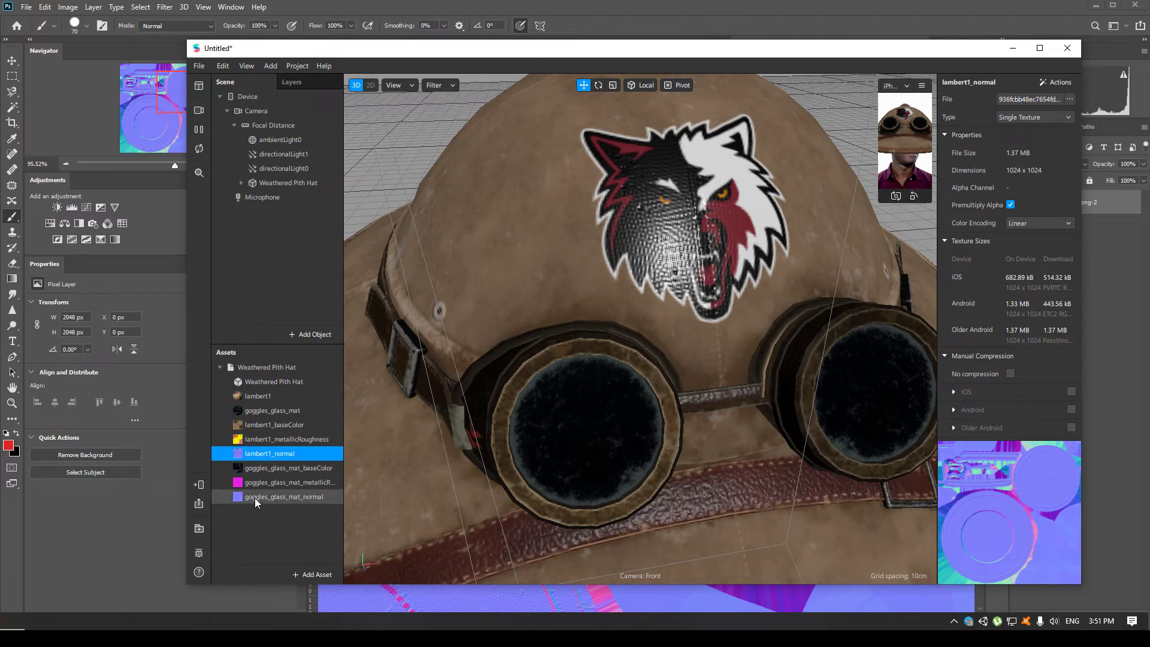
right_click(299, 488)
click(364, 556)
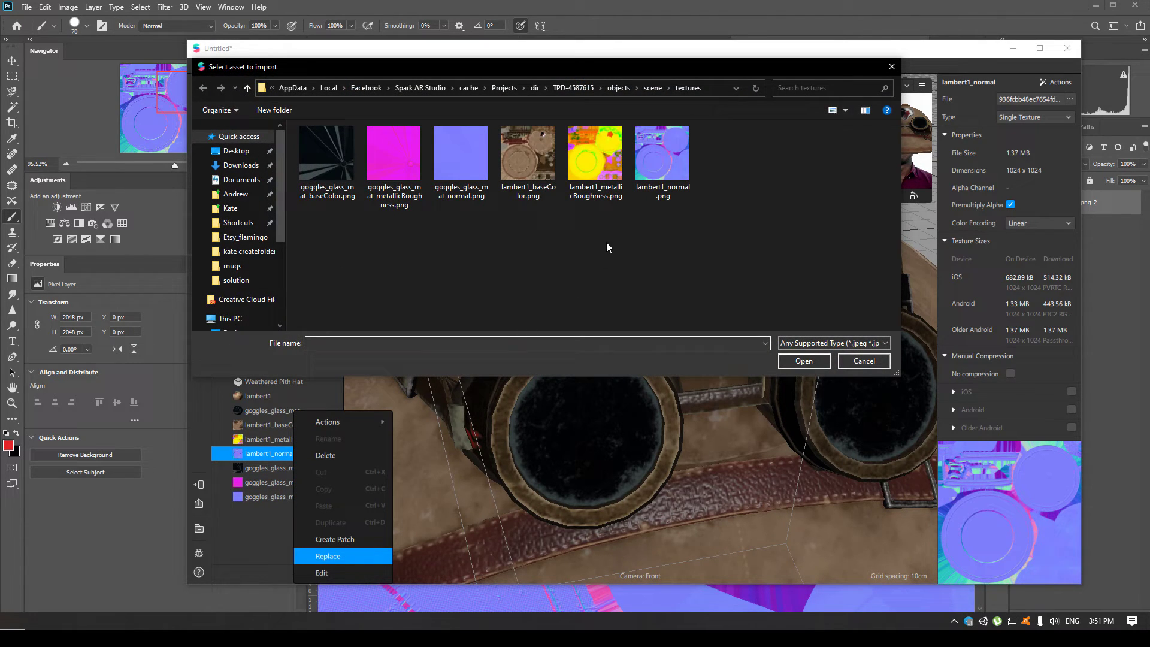
double_click(645, 184)
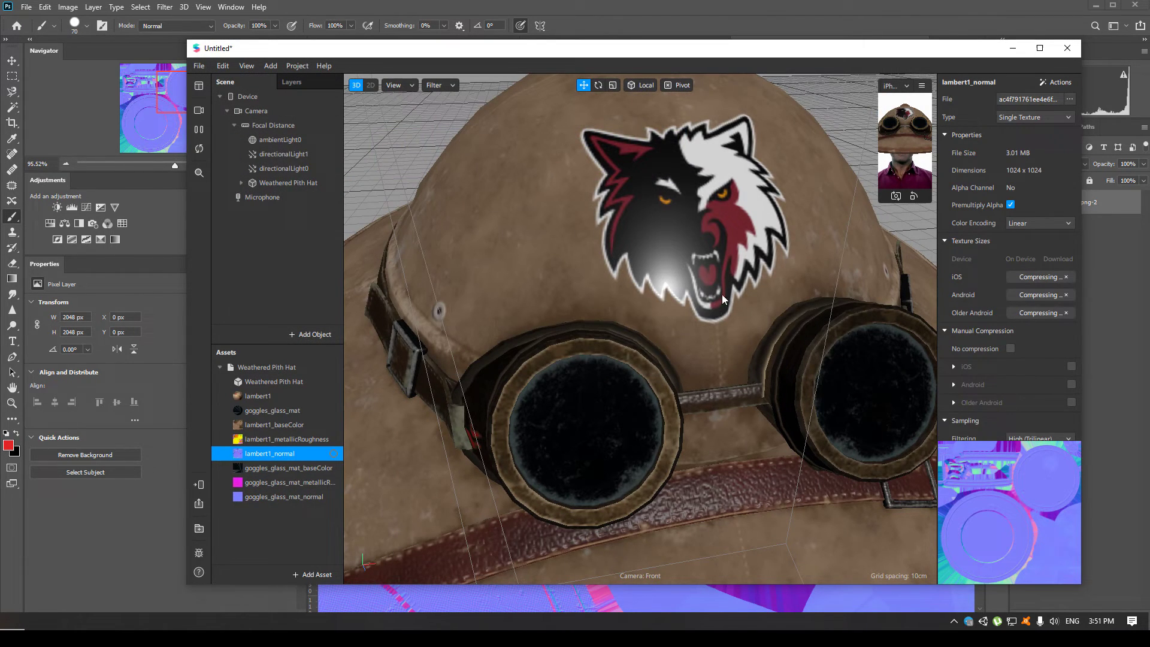